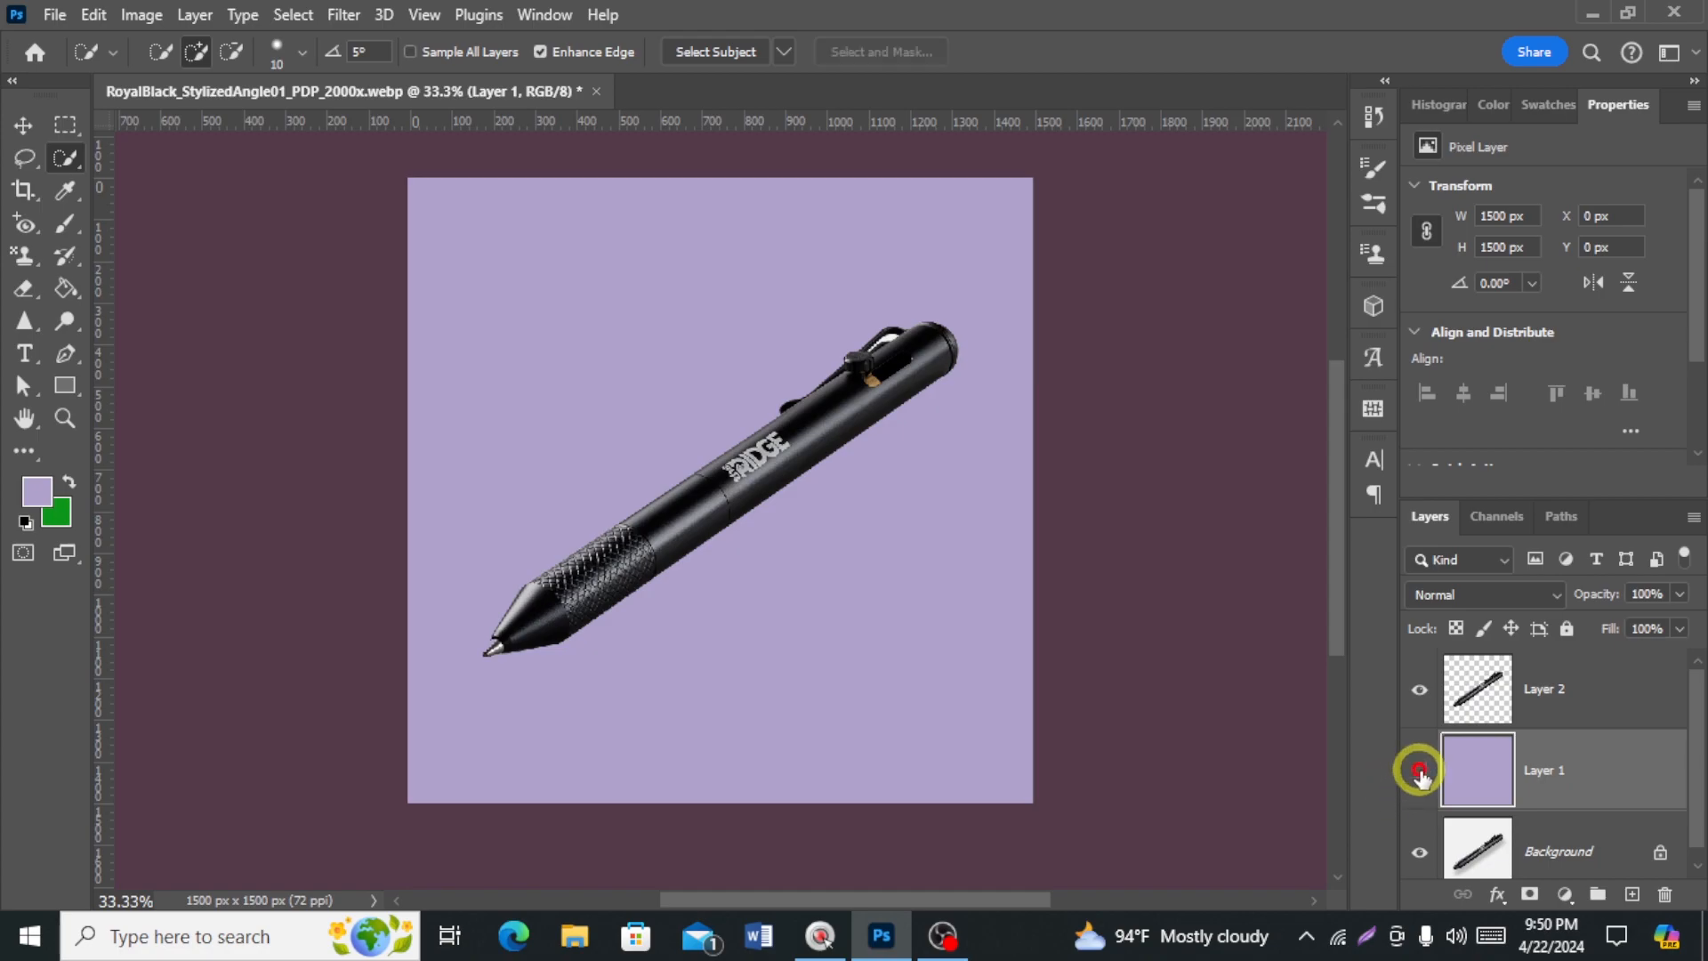
Toggle the lilac Layer 1 off and on to compare the cutout pen with the original photo's shadow
{"action": "left_click", "coordinate": [1419, 774]}
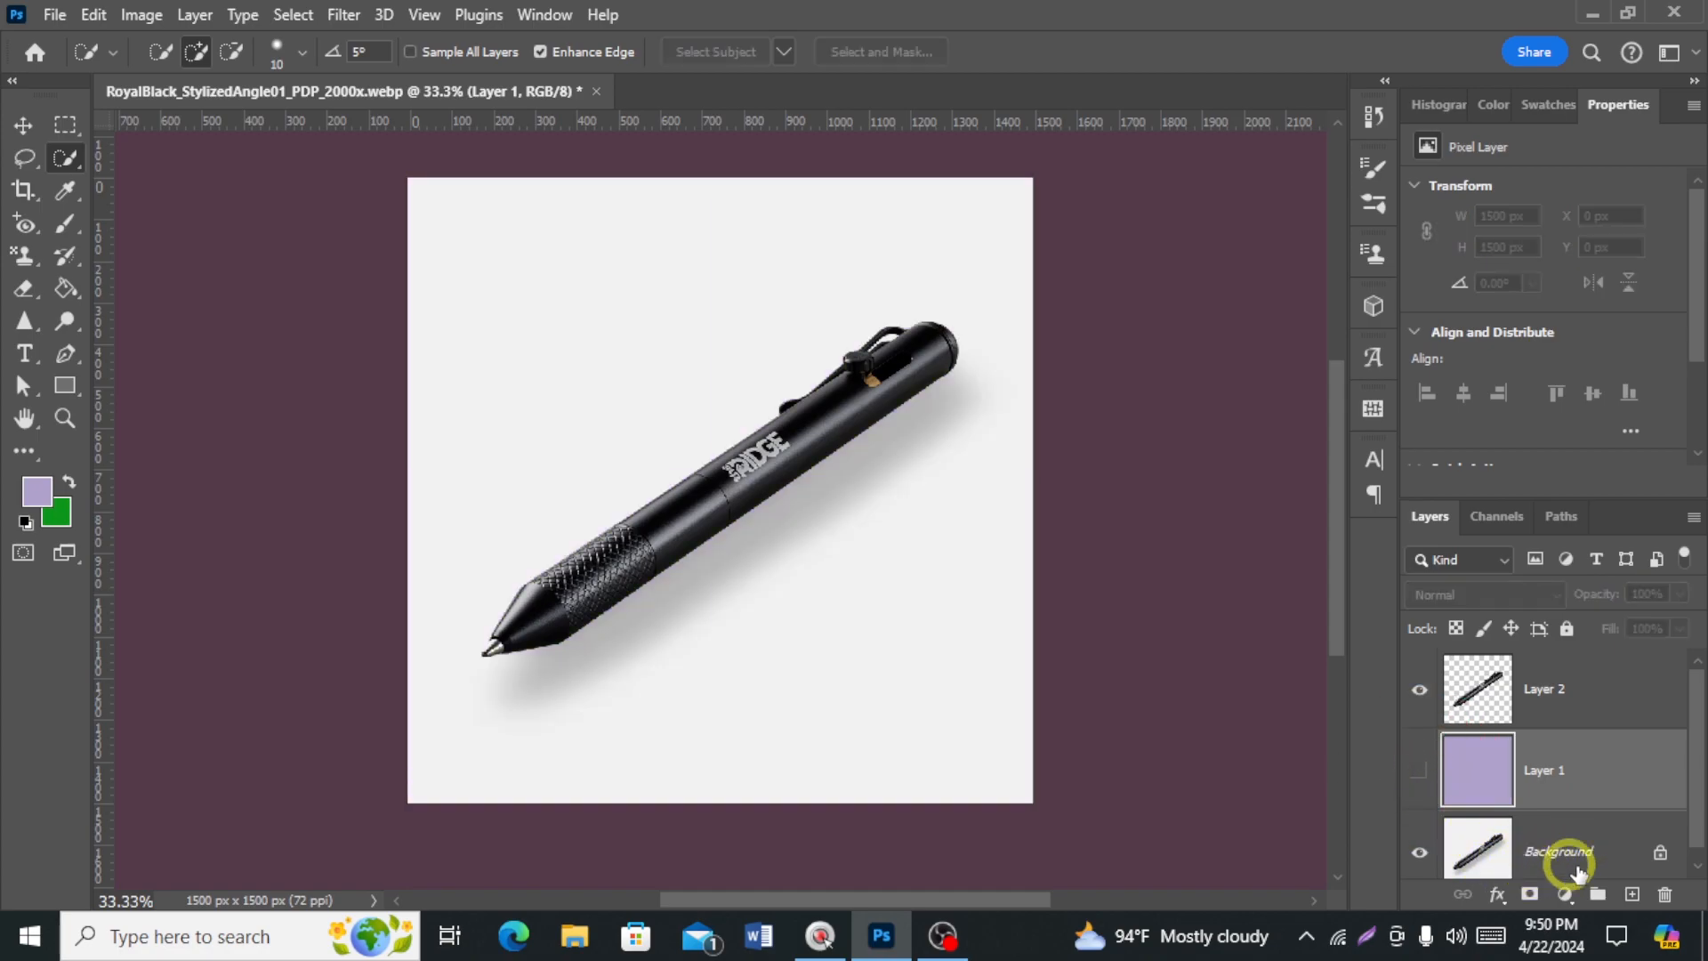
{"action": "left_click", "coordinate": [1419, 774]}
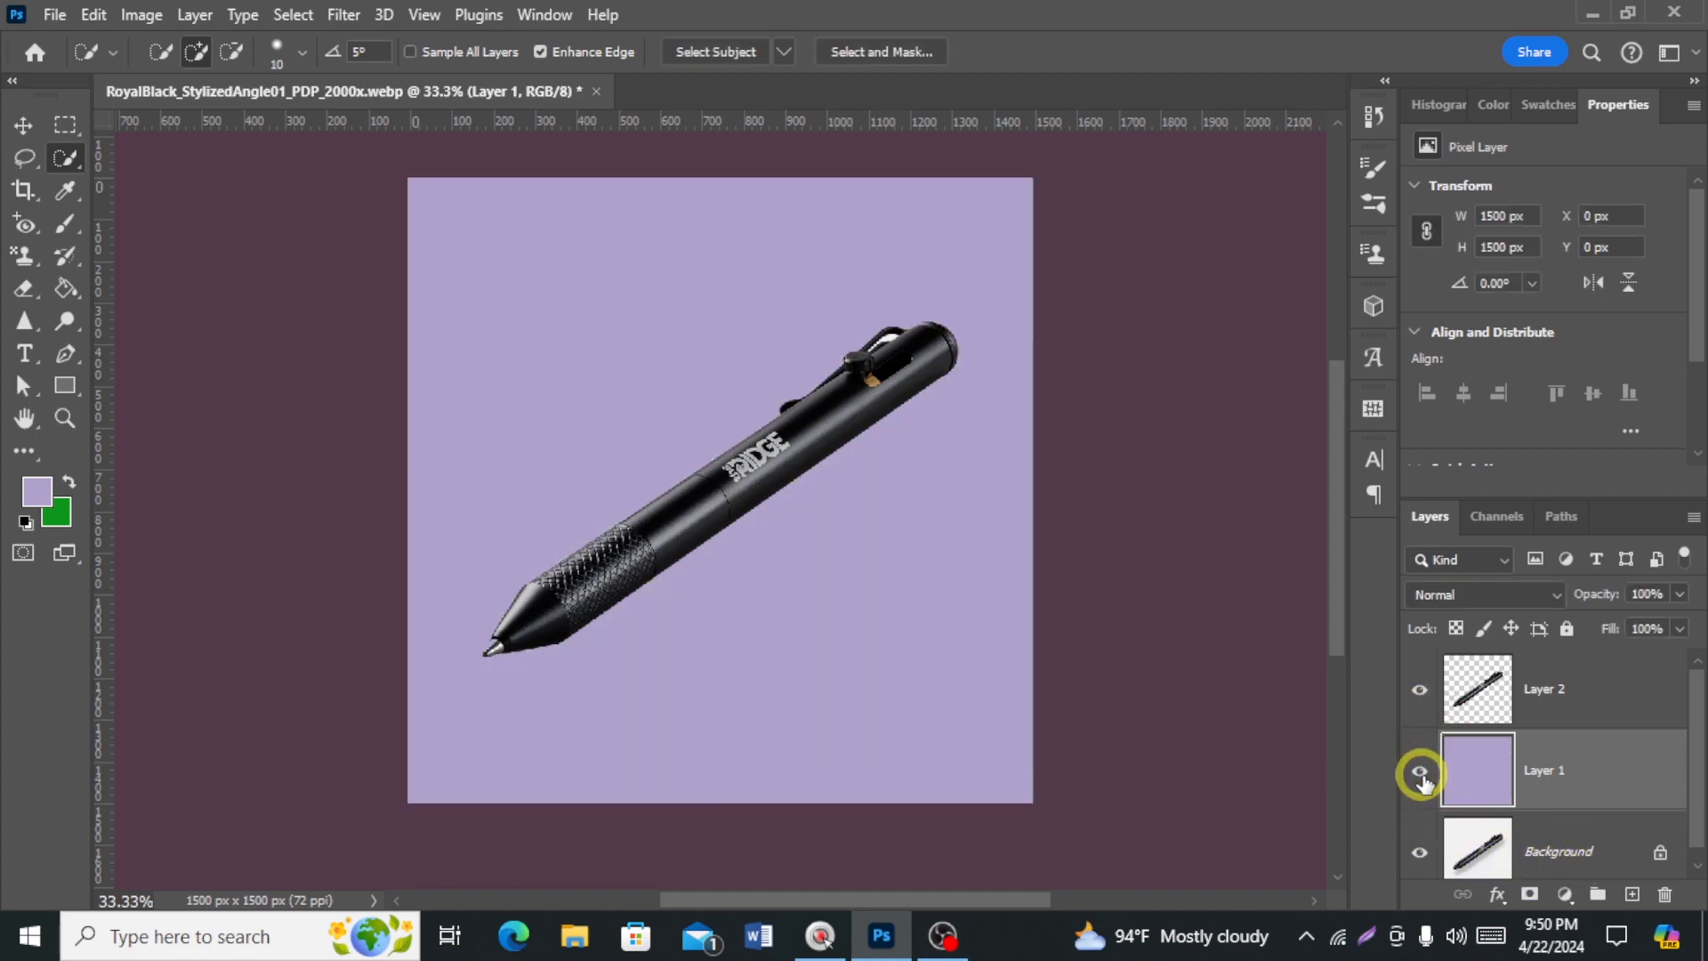
{"action": "left_click", "coordinate": [1419, 773]}
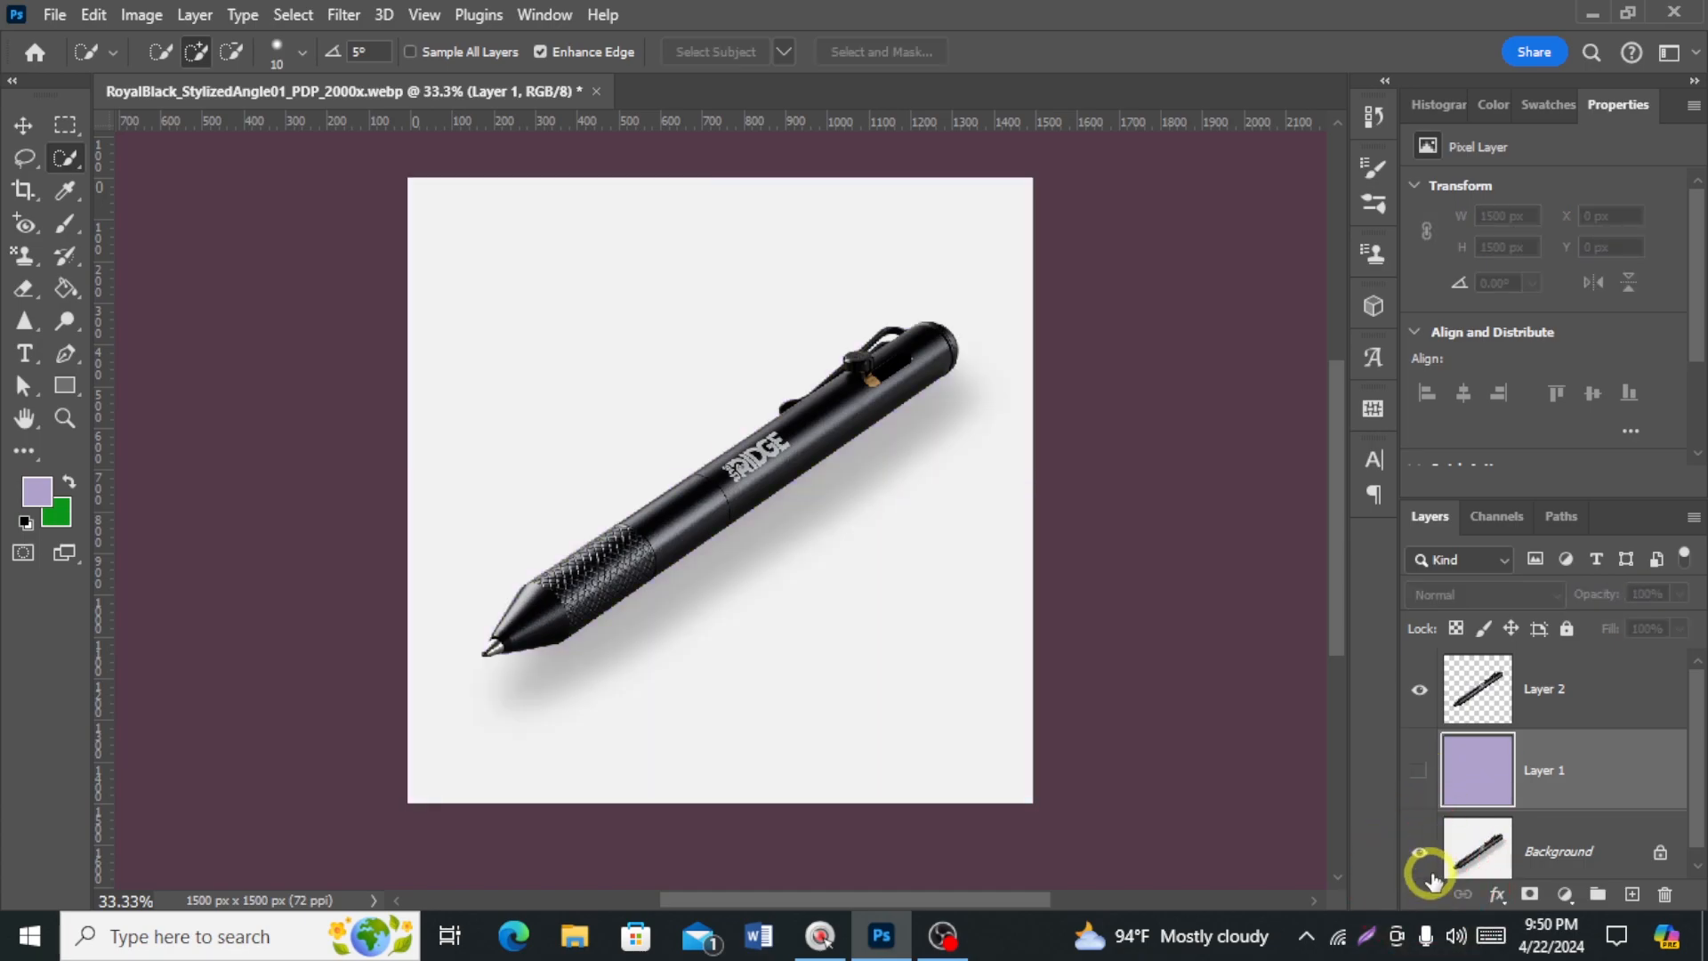
{"action": "left_click", "coordinate": [1419, 771]}
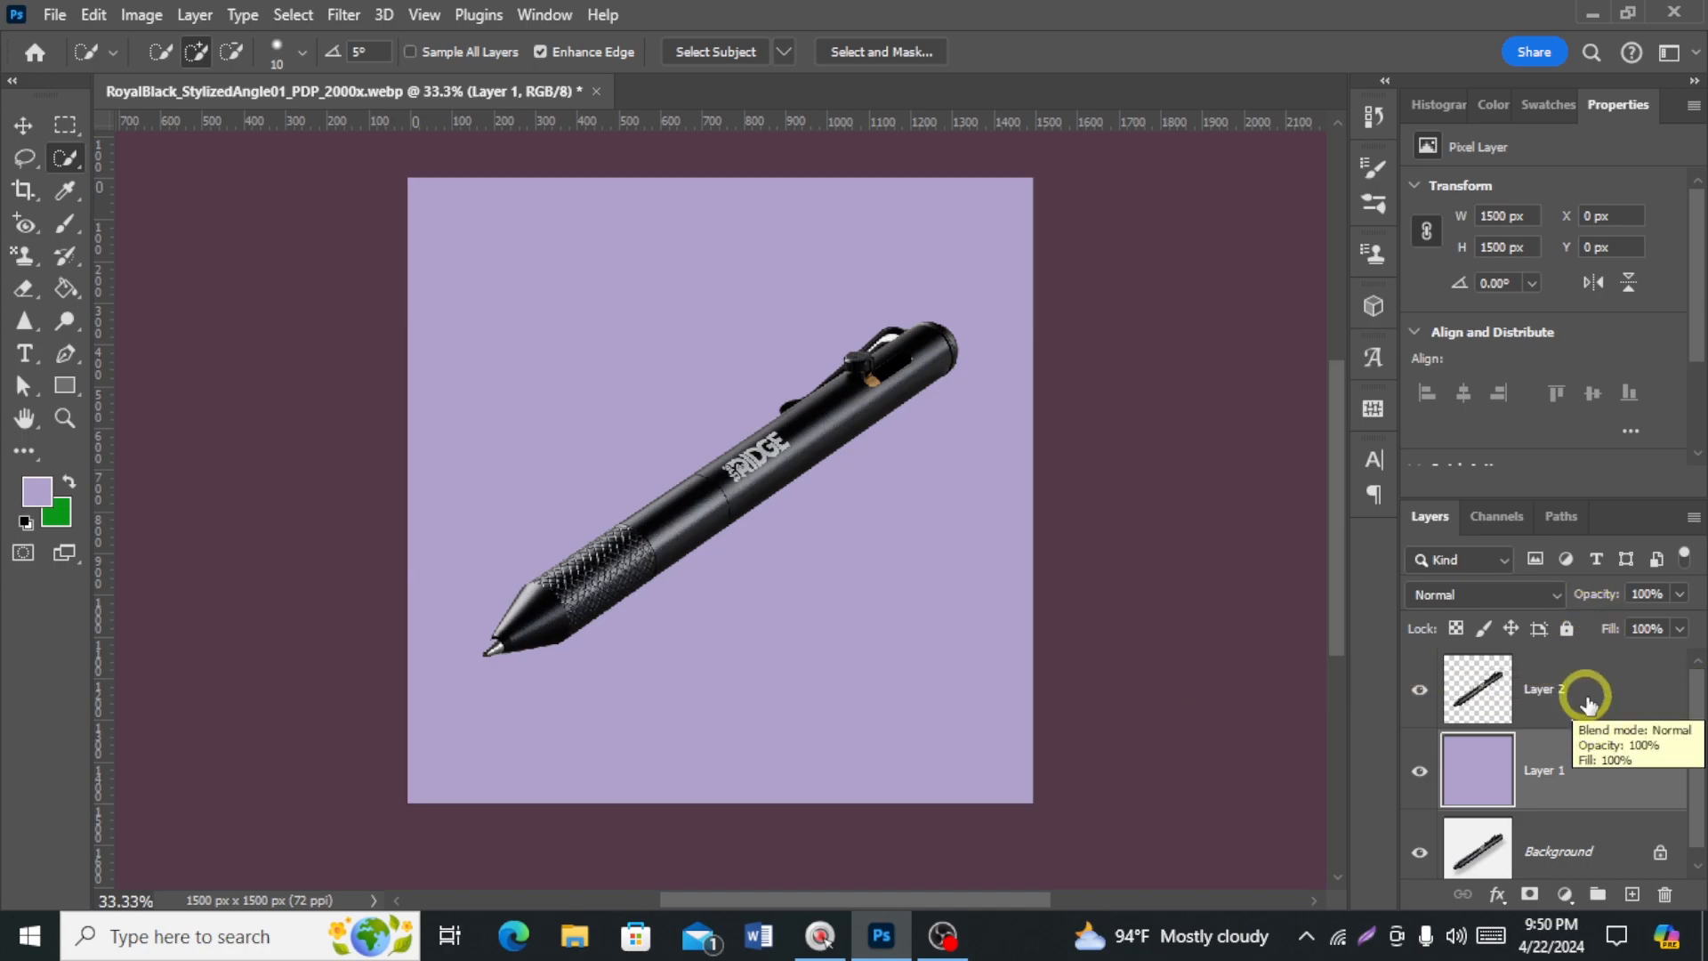
Add a Drop Shadow effect to the pen on Layer 2 through its blending options
{"action": "left_click", "coordinate": [1565, 695]}
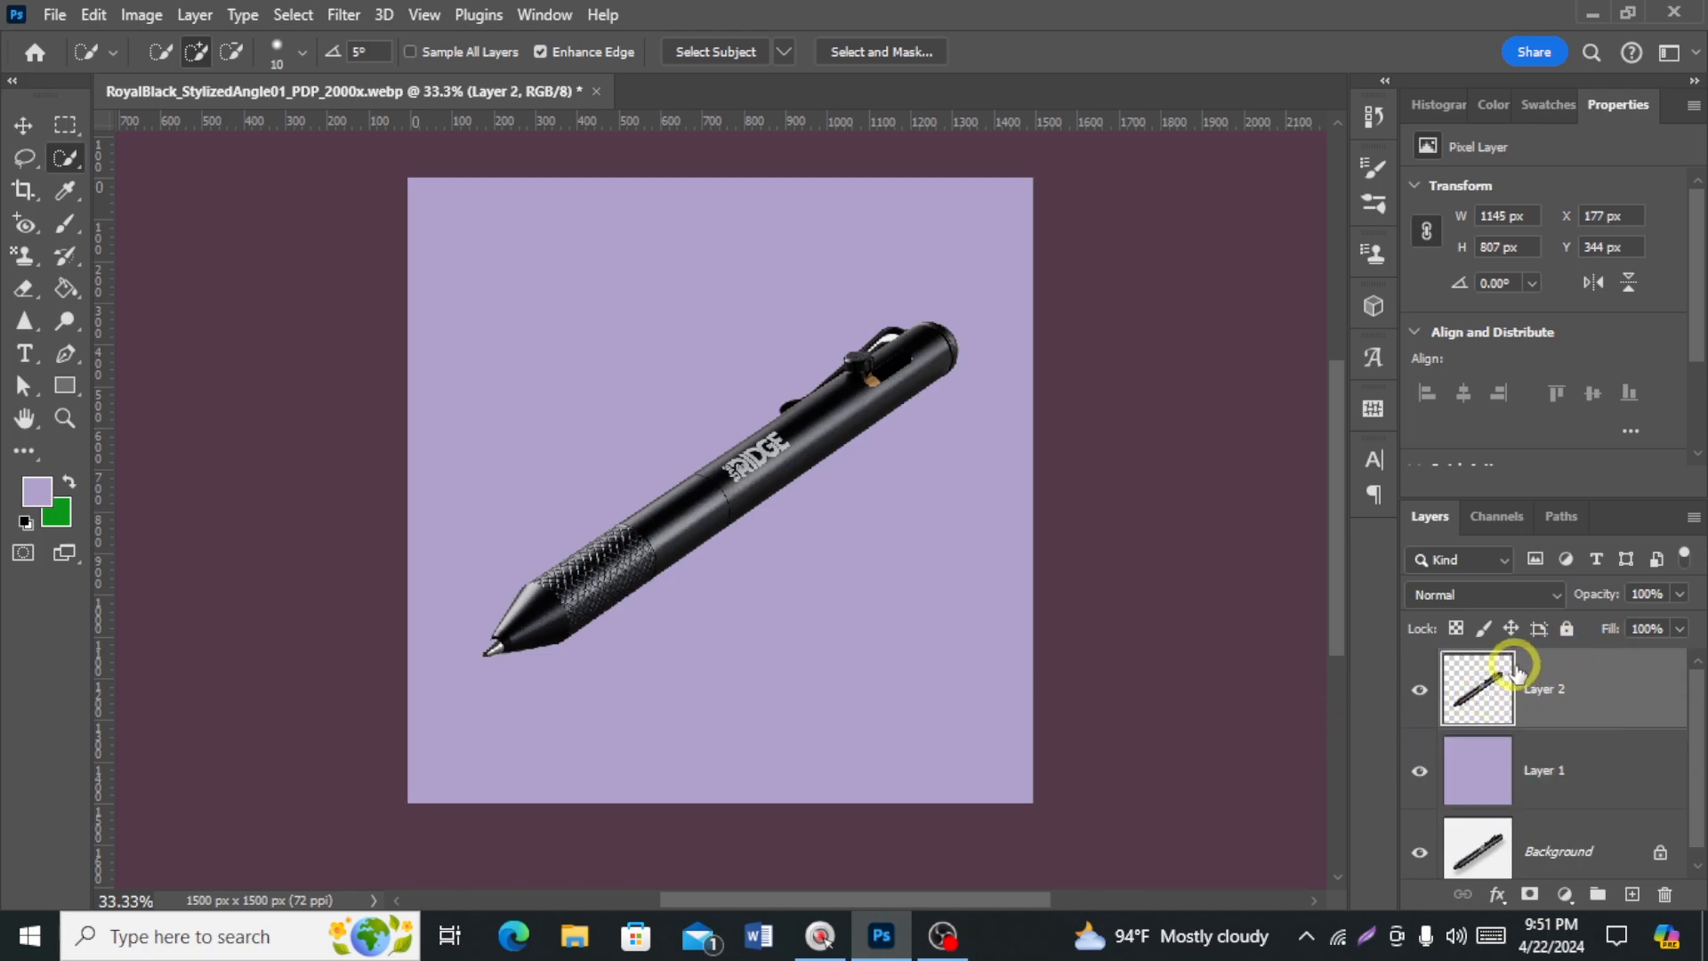
{"action": "right_click", "coordinate": [1516, 672]}
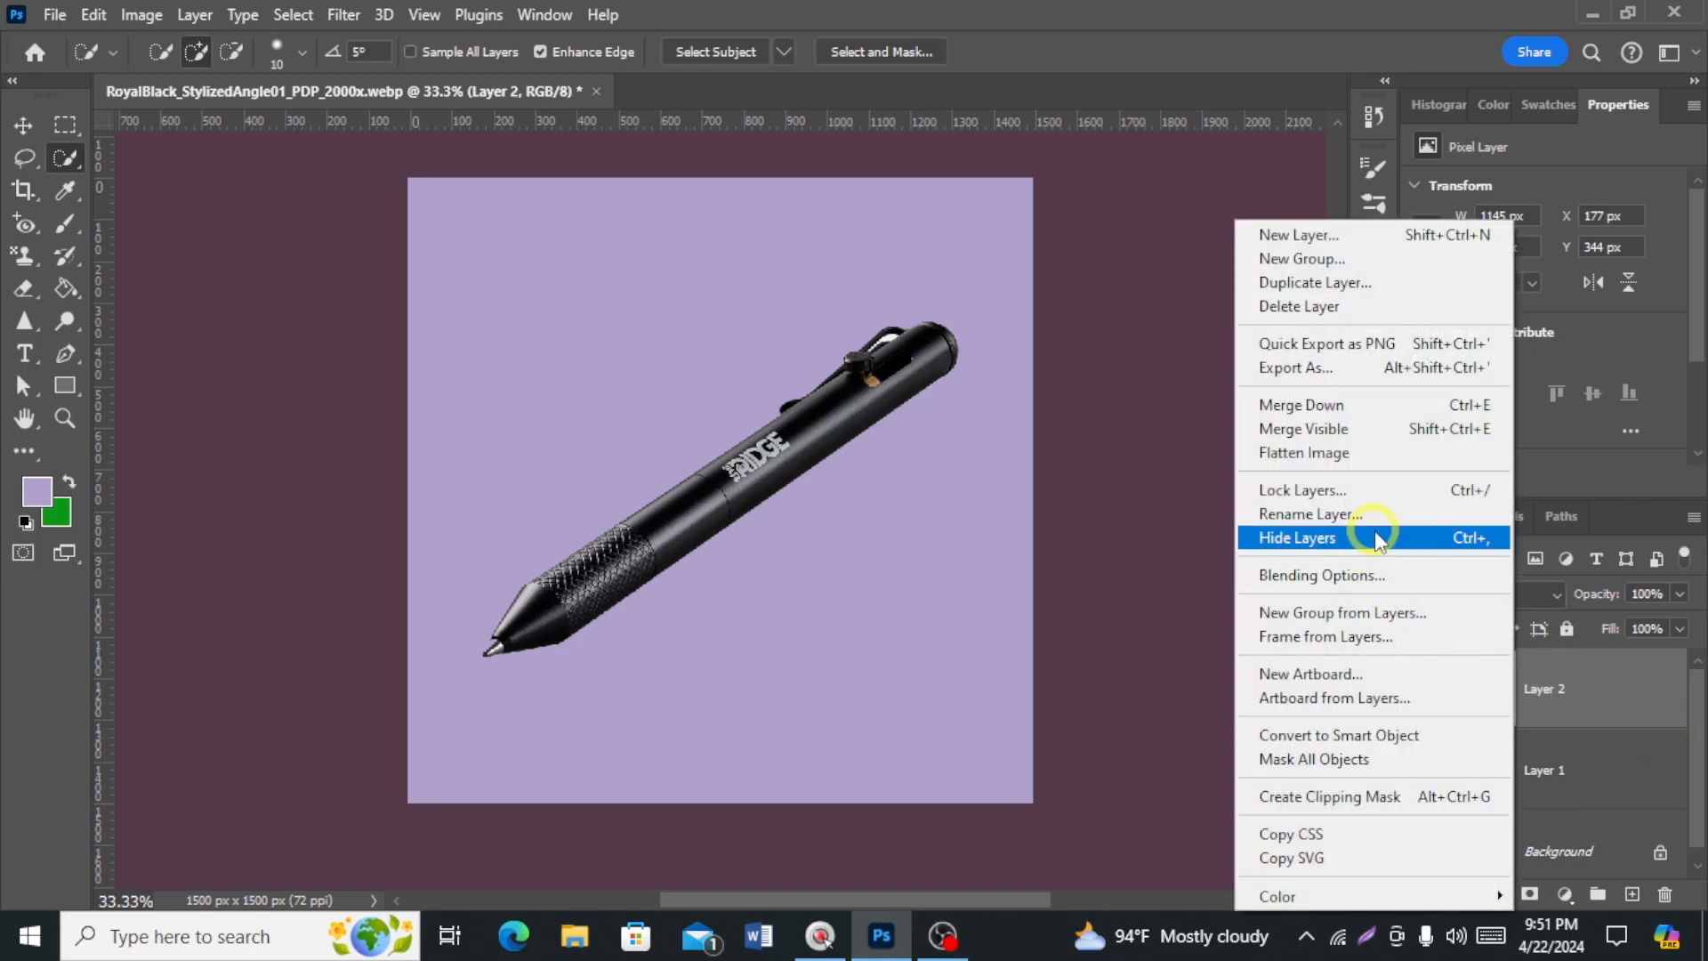
{"action": "left_click", "coordinate": [1363, 575]}
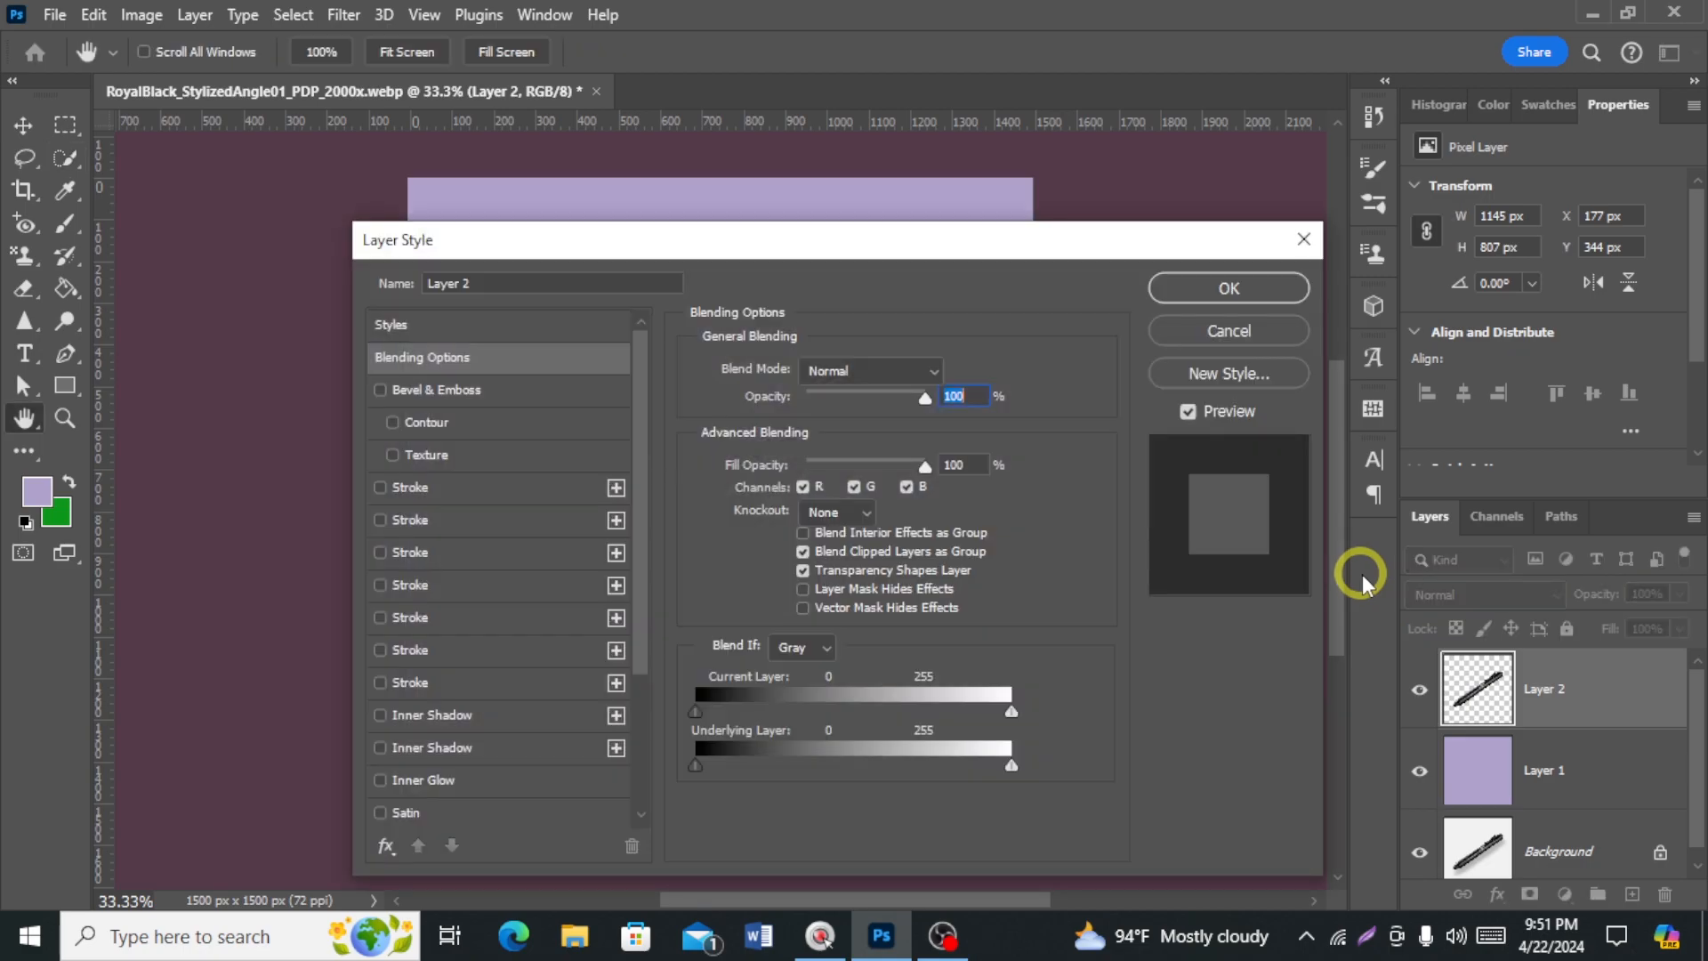
{"action": "left_click_drag", "start_coordinate": [808, 249], "coordinate": [967, 132]}
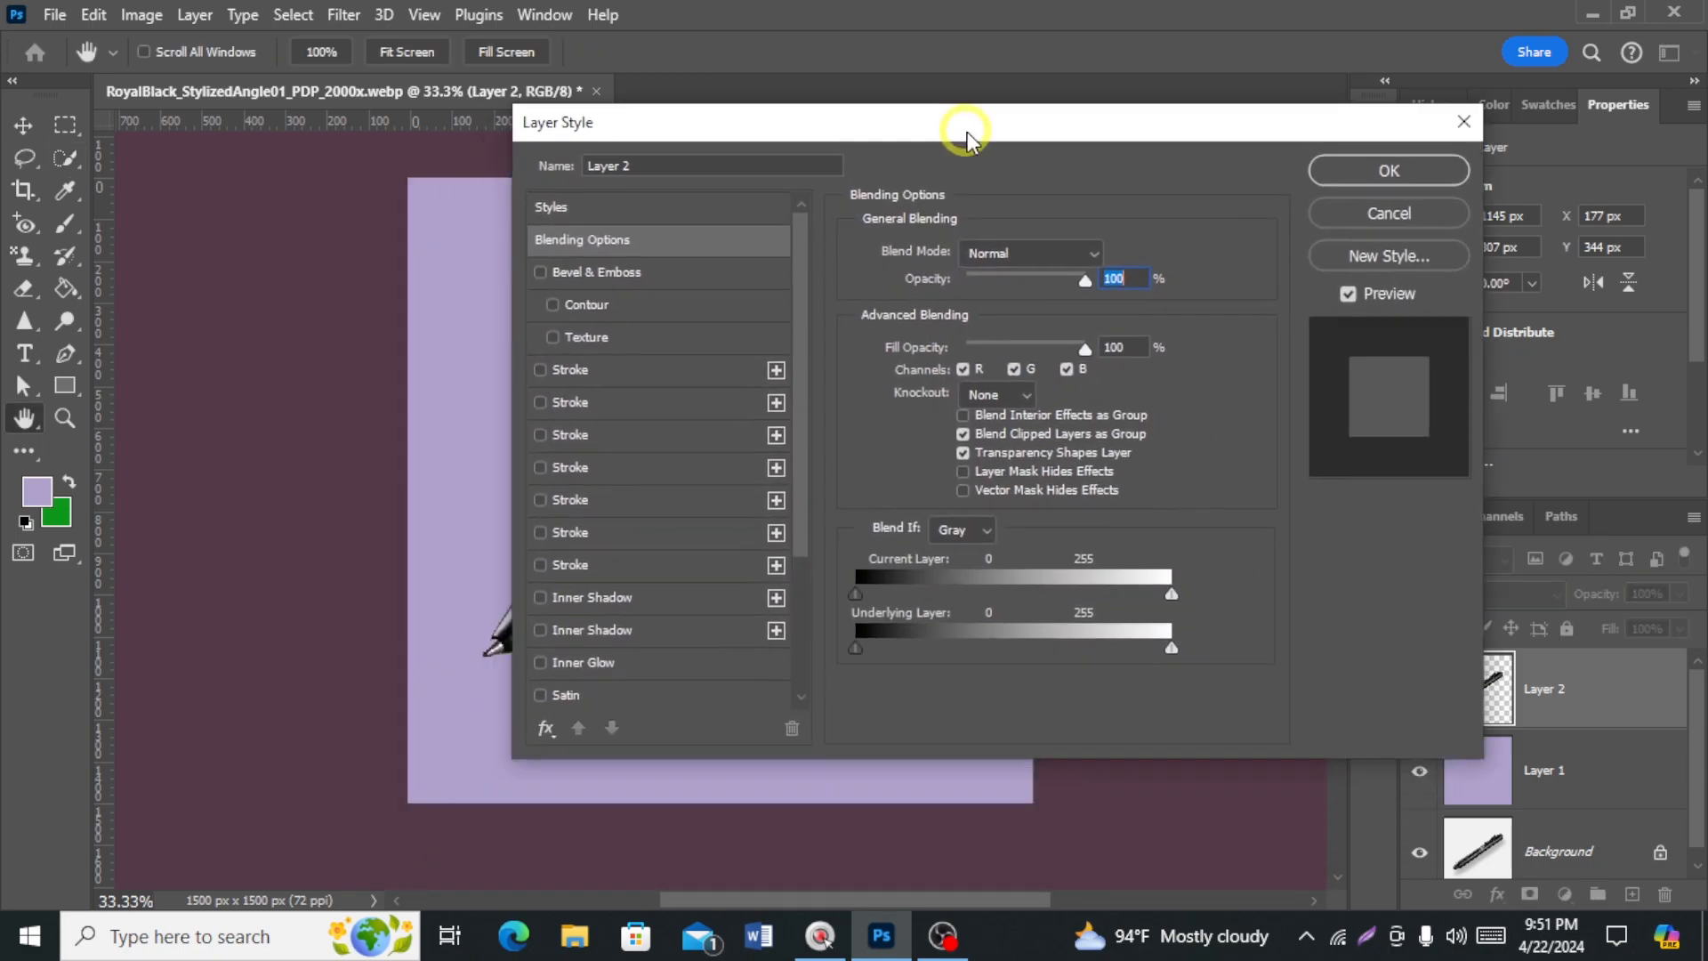
{"action": "scroll", "coordinate": [670, 356], "scroll_direction": "down", "scroll_amount": 1}
{"action": "scroll", "coordinate": [671, 356], "scroll_direction": "down", "scroll_amount": 2}
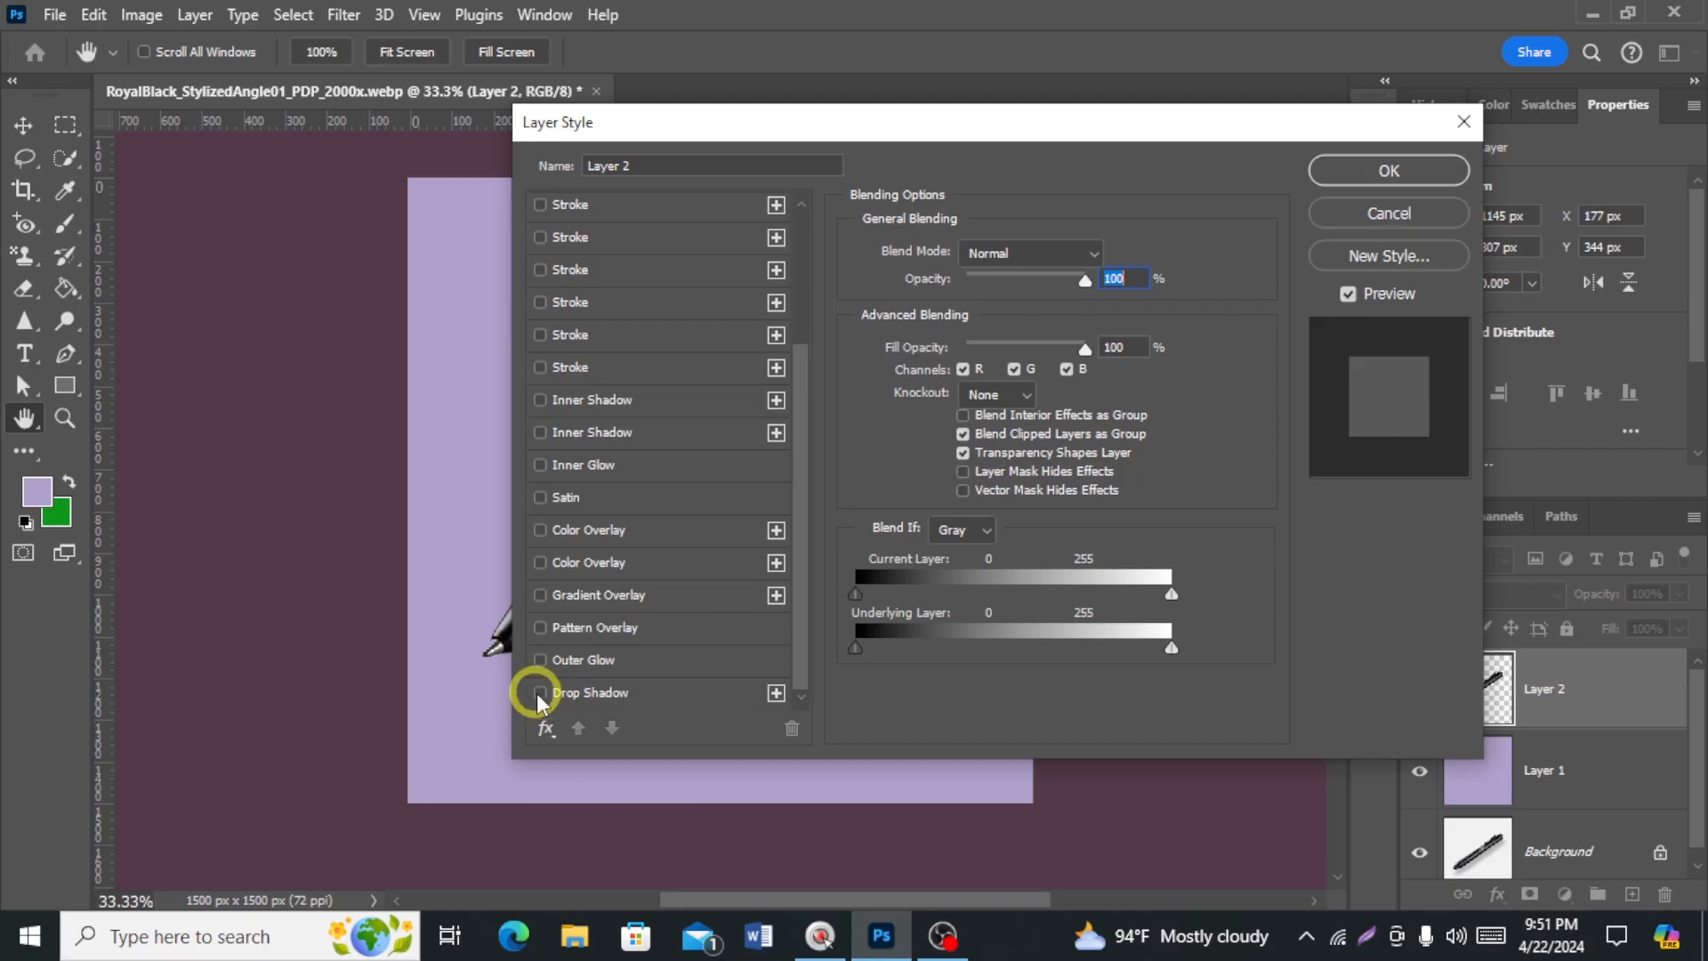
{"action": "left_click", "coordinate": [538, 692]}
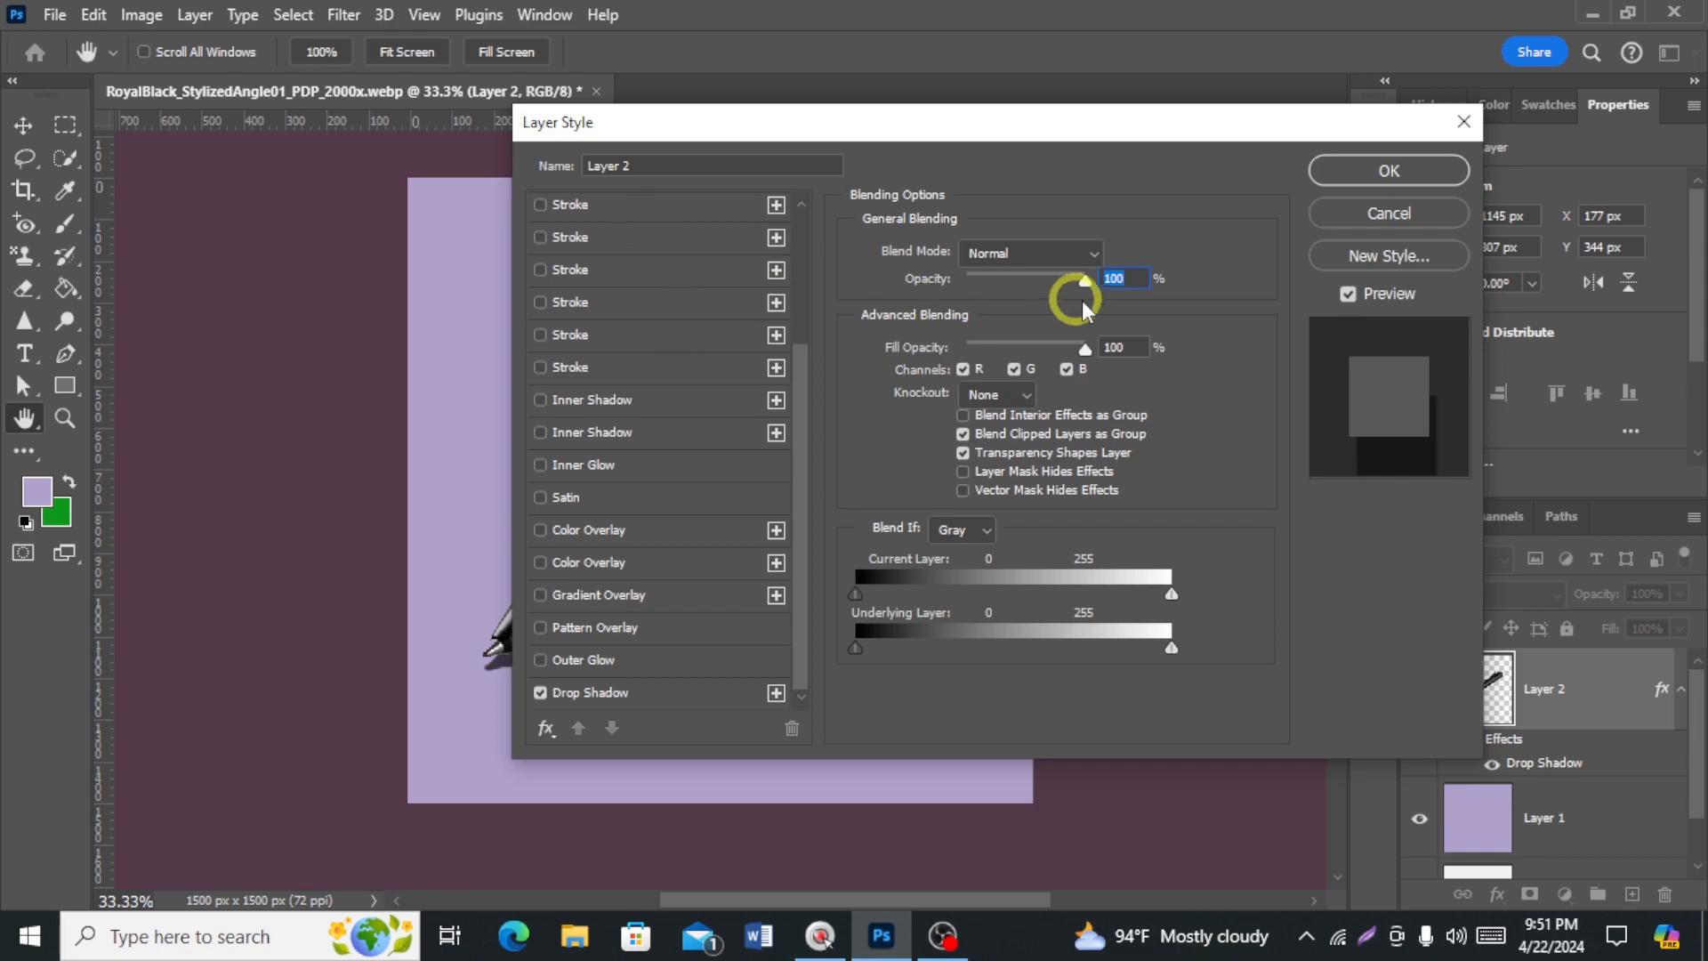
{"action": "left_click", "coordinate": [539, 692]}
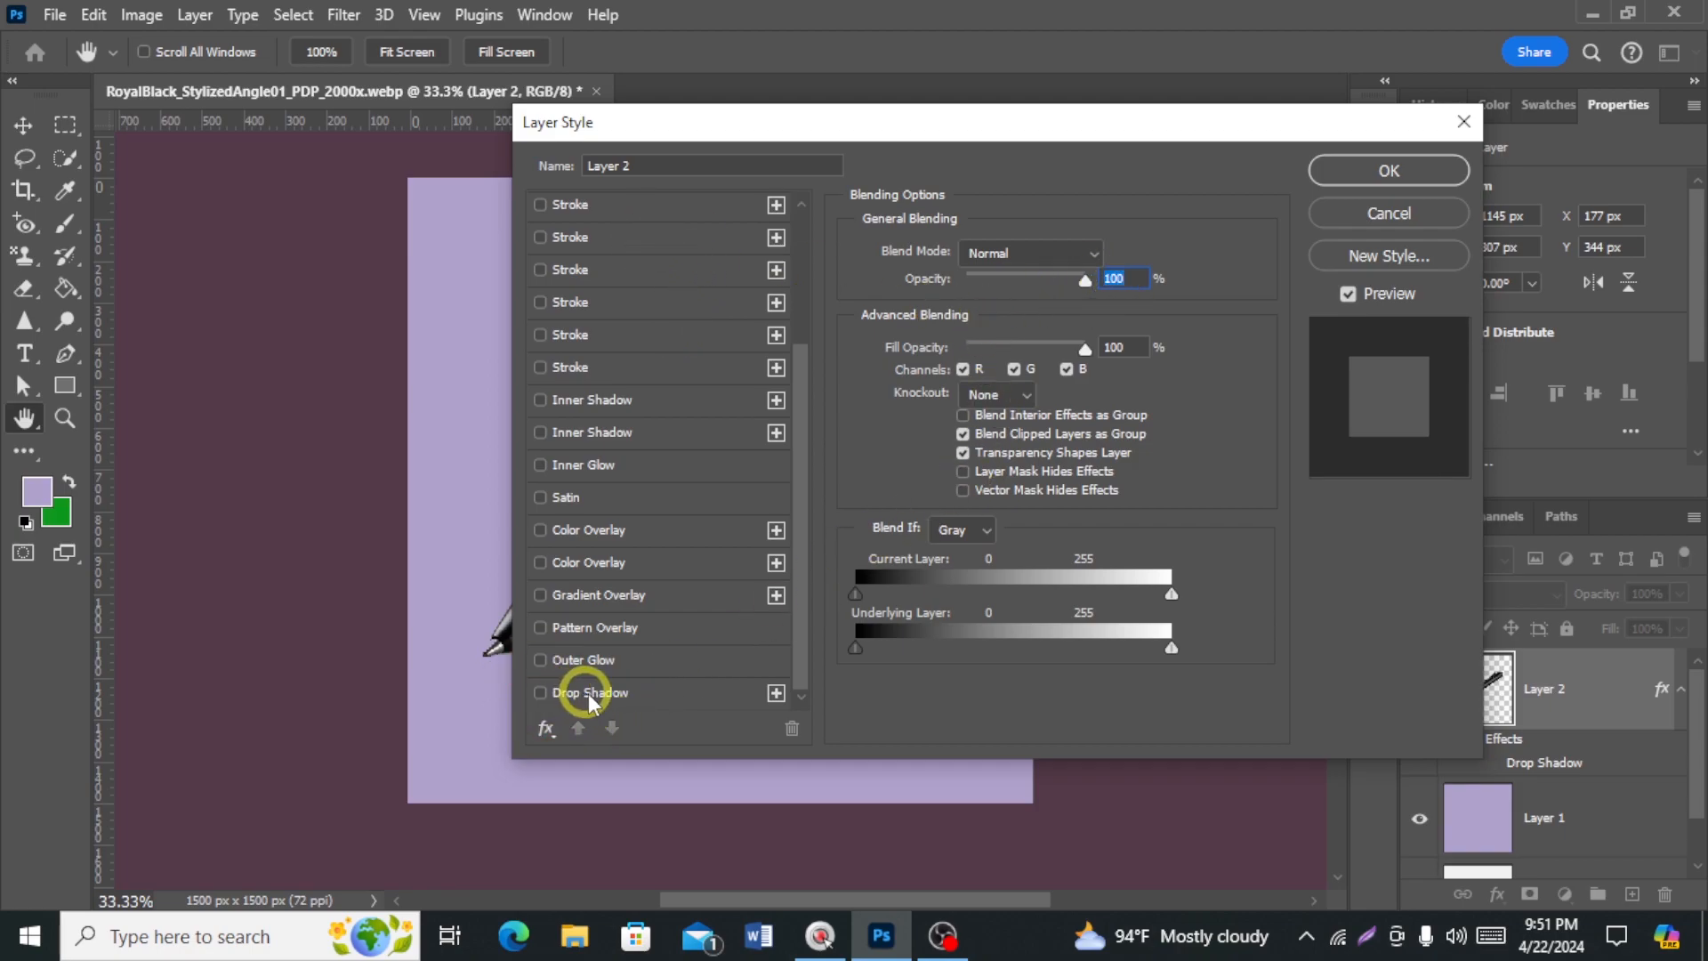
{"action": "left_click", "coordinate": [590, 692]}
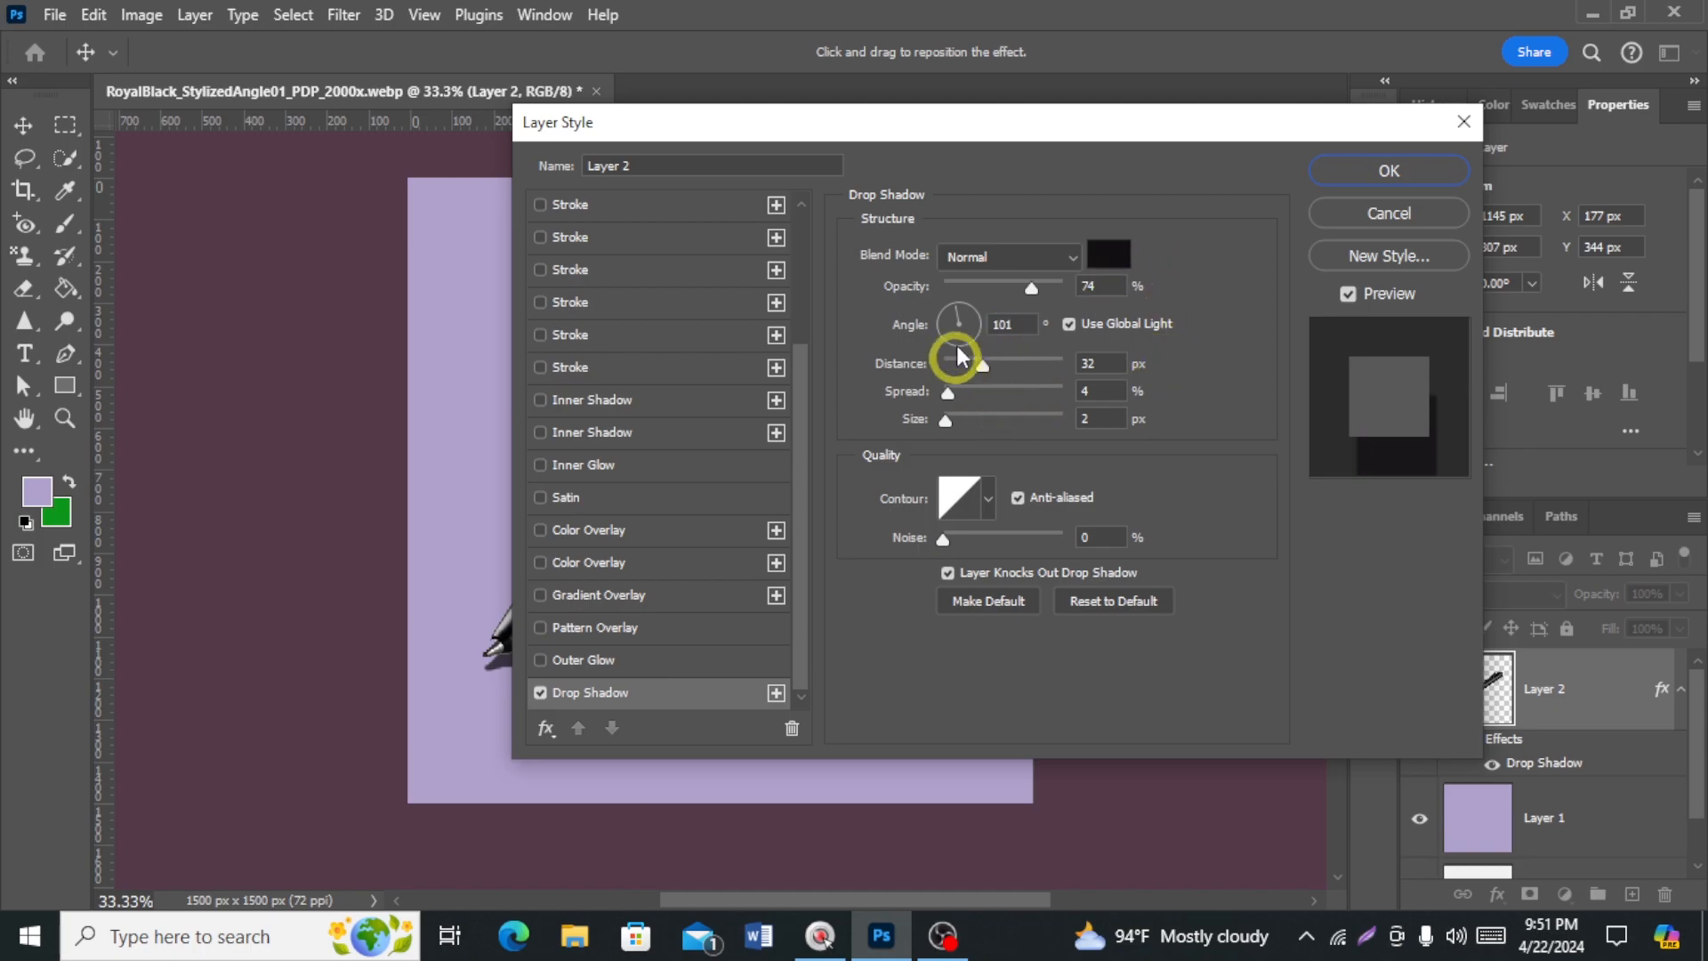
Set the drop shadow's angle to 125° and apply the layer style
{"action": "left_click_drag", "start_coordinate": [1138, 125], "coordinate": [1564, 124]}
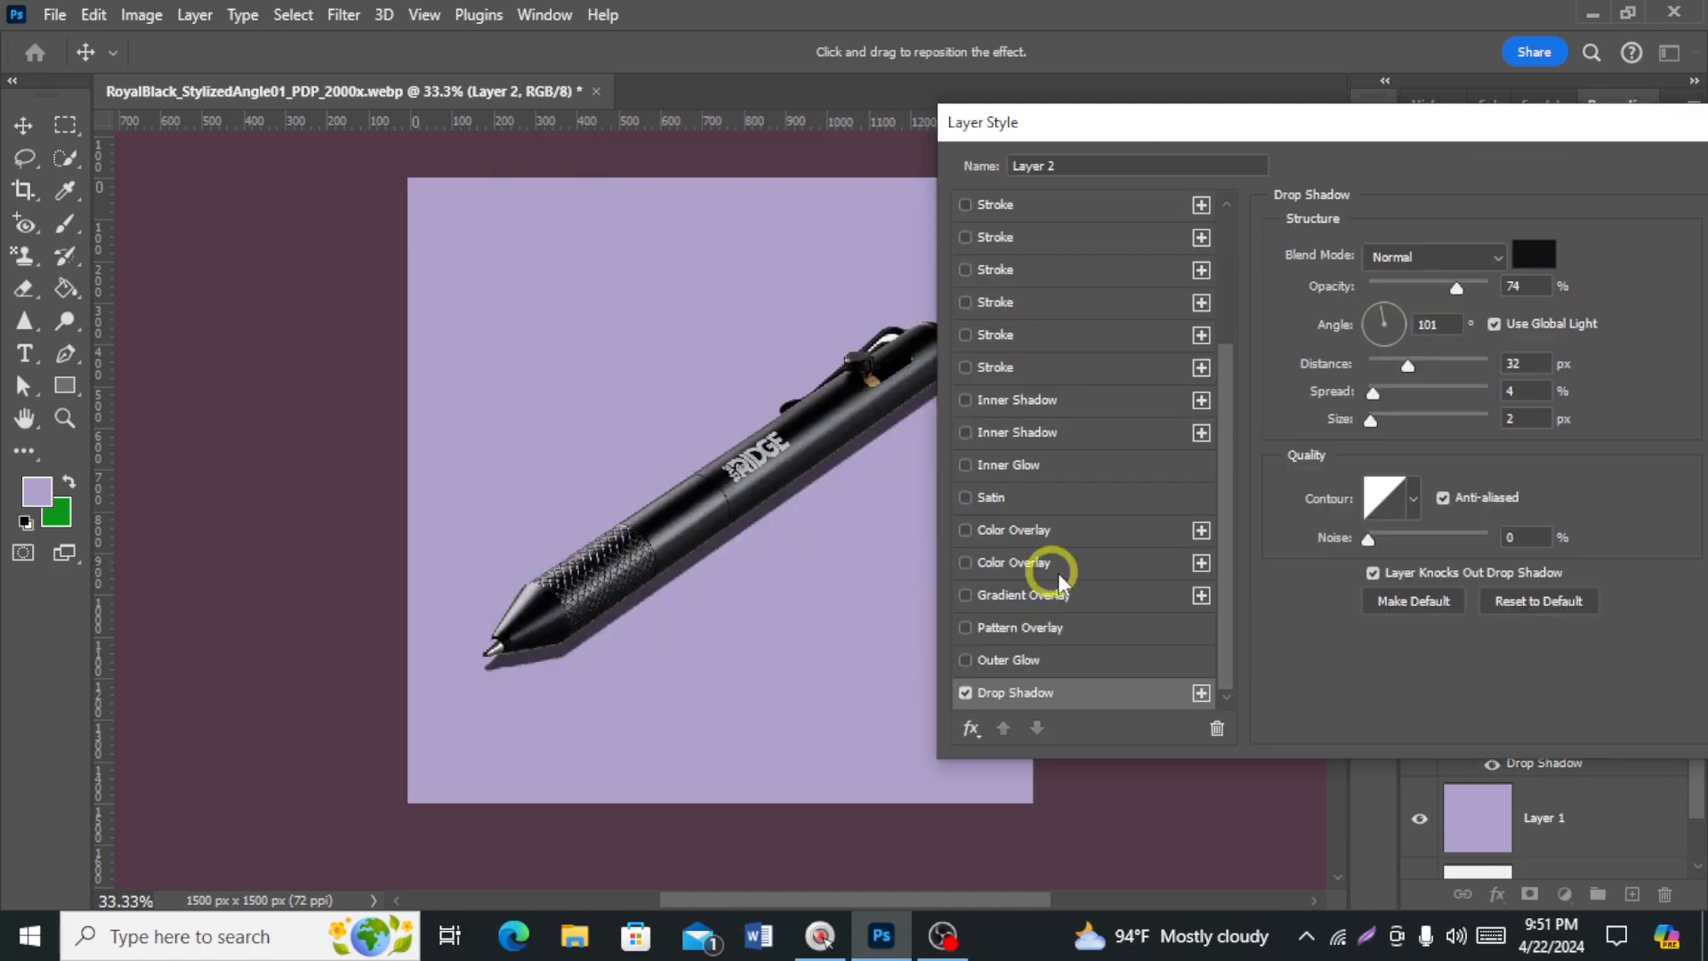
{"action": "left_click", "coordinate": [1405, 334]}
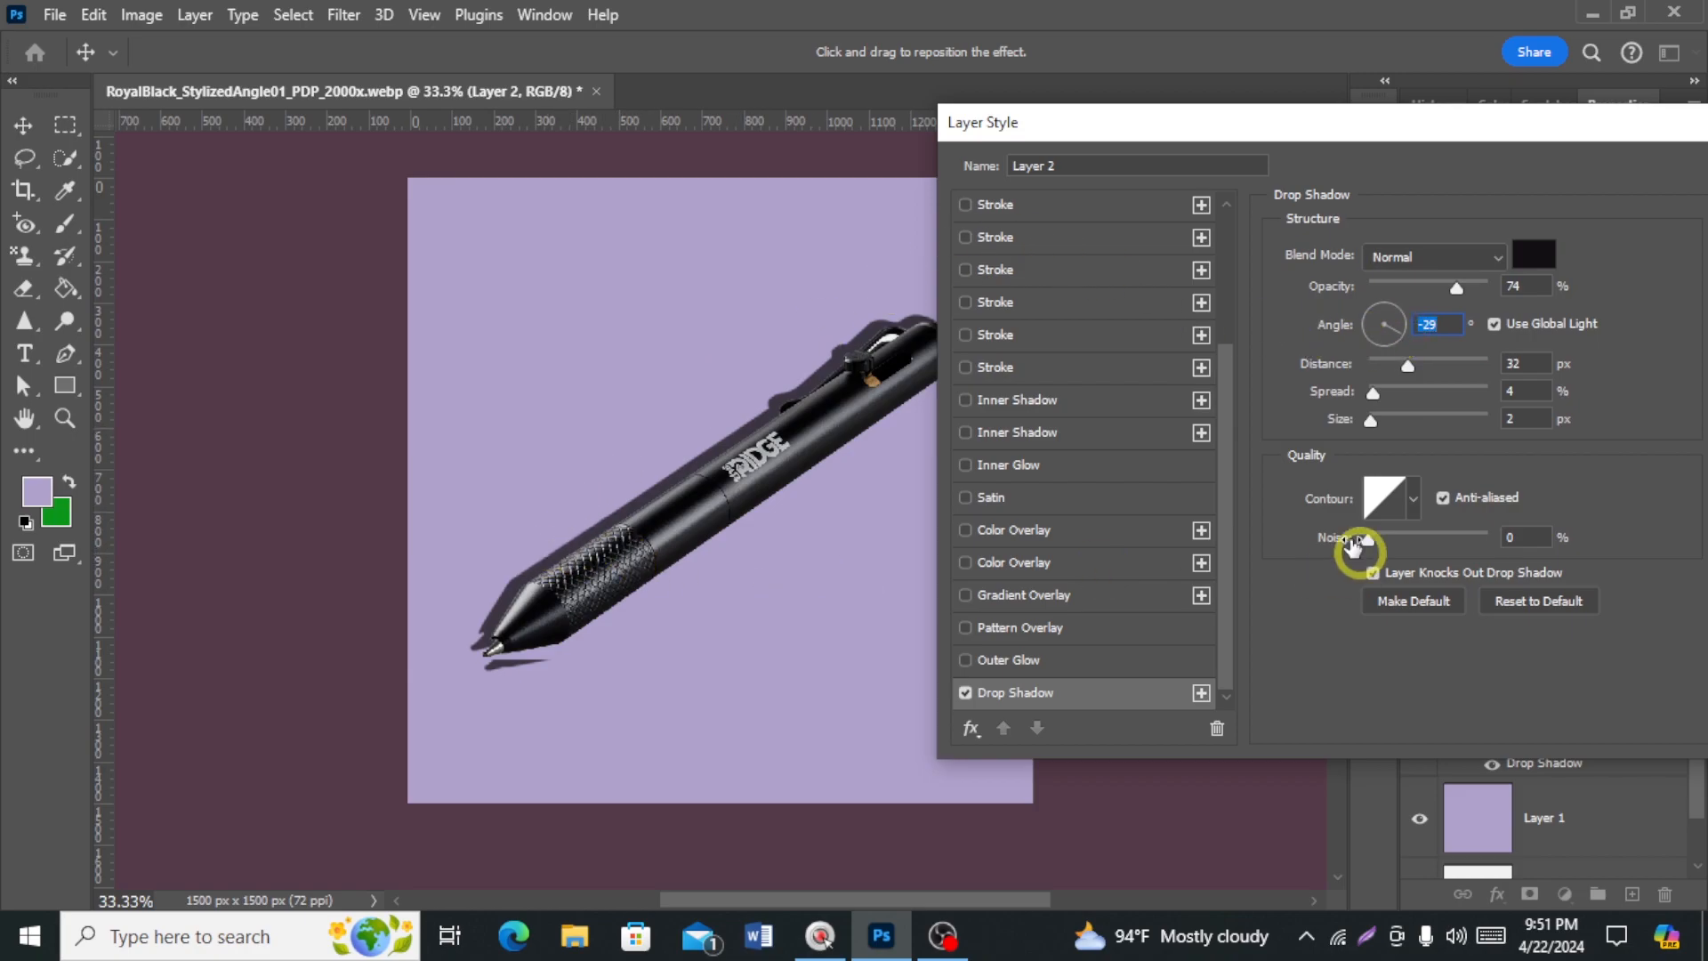
{"action": "left_click", "coordinate": [1376, 317]}
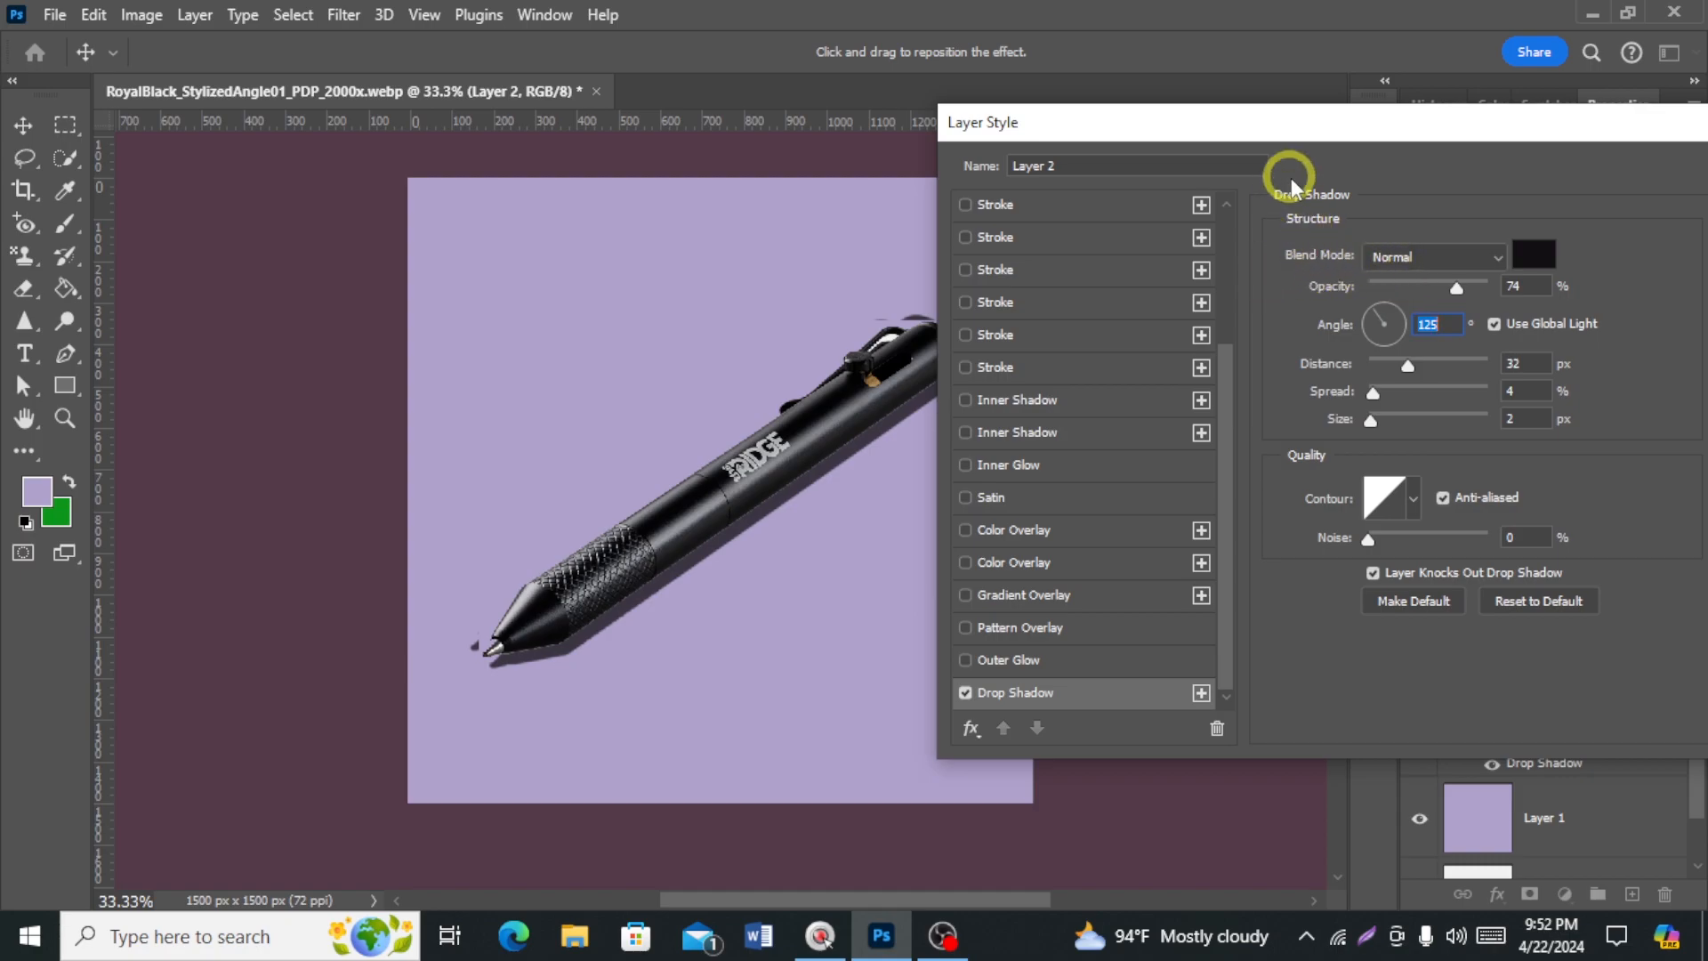
{"action": "left_click_drag", "start_coordinate": [1331, 115], "coordinate": [749, 208]}
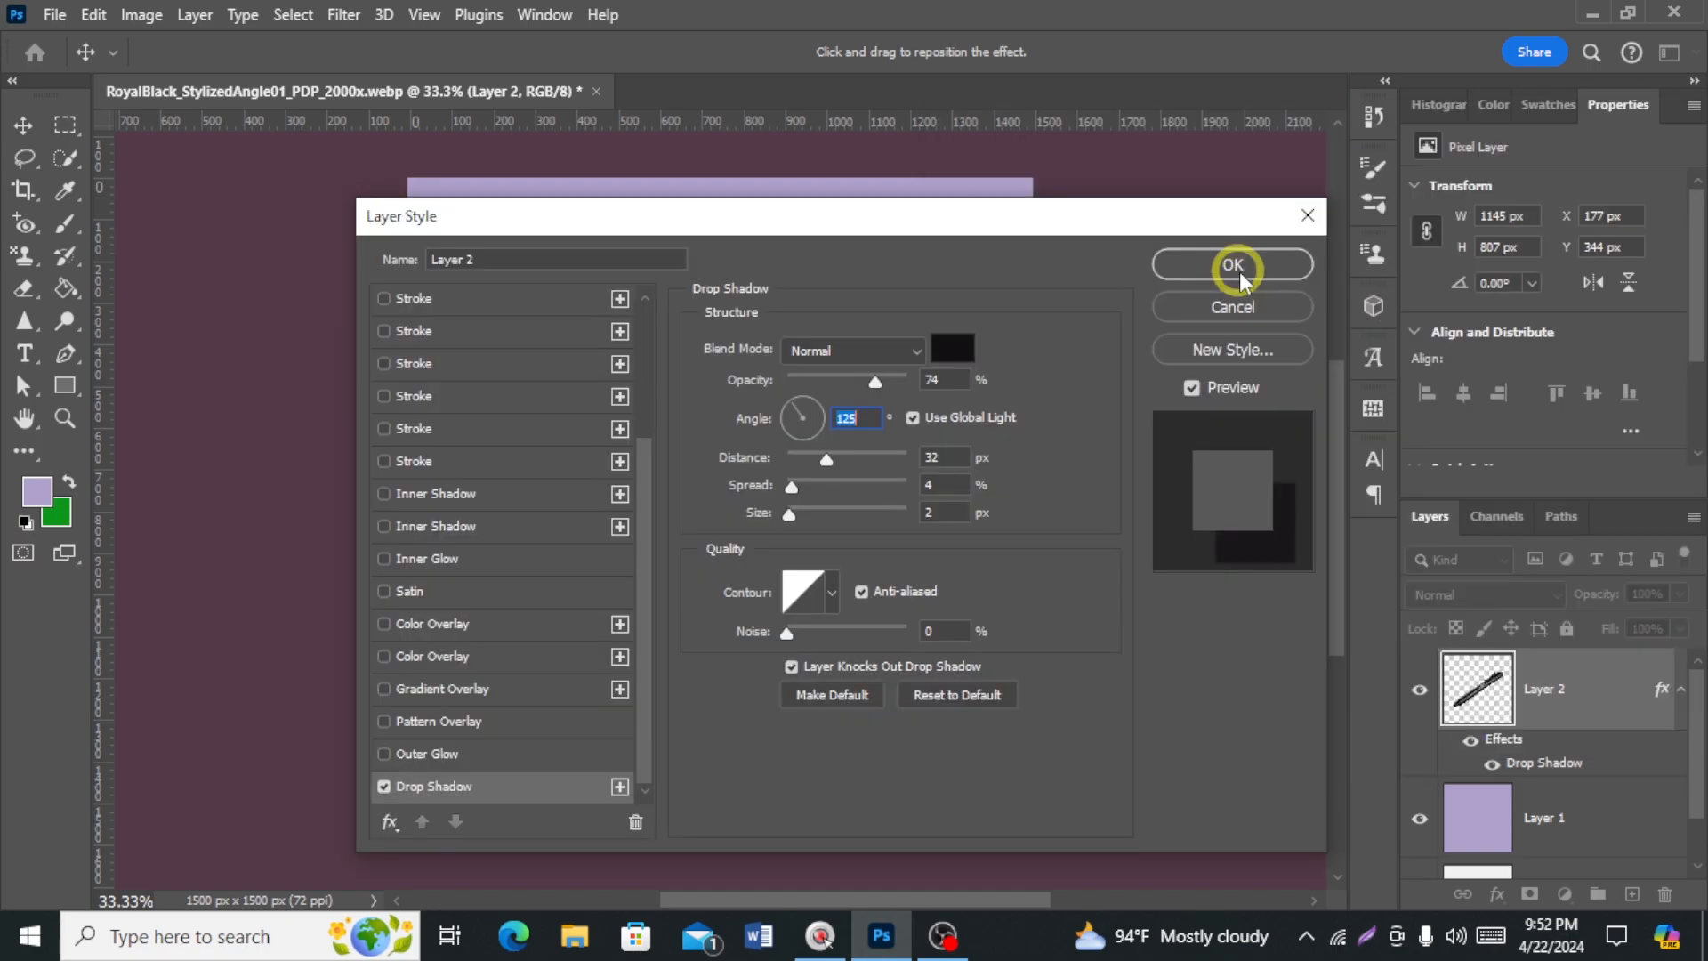
{"action": "left_click", "coordinate": [1234, 265]}
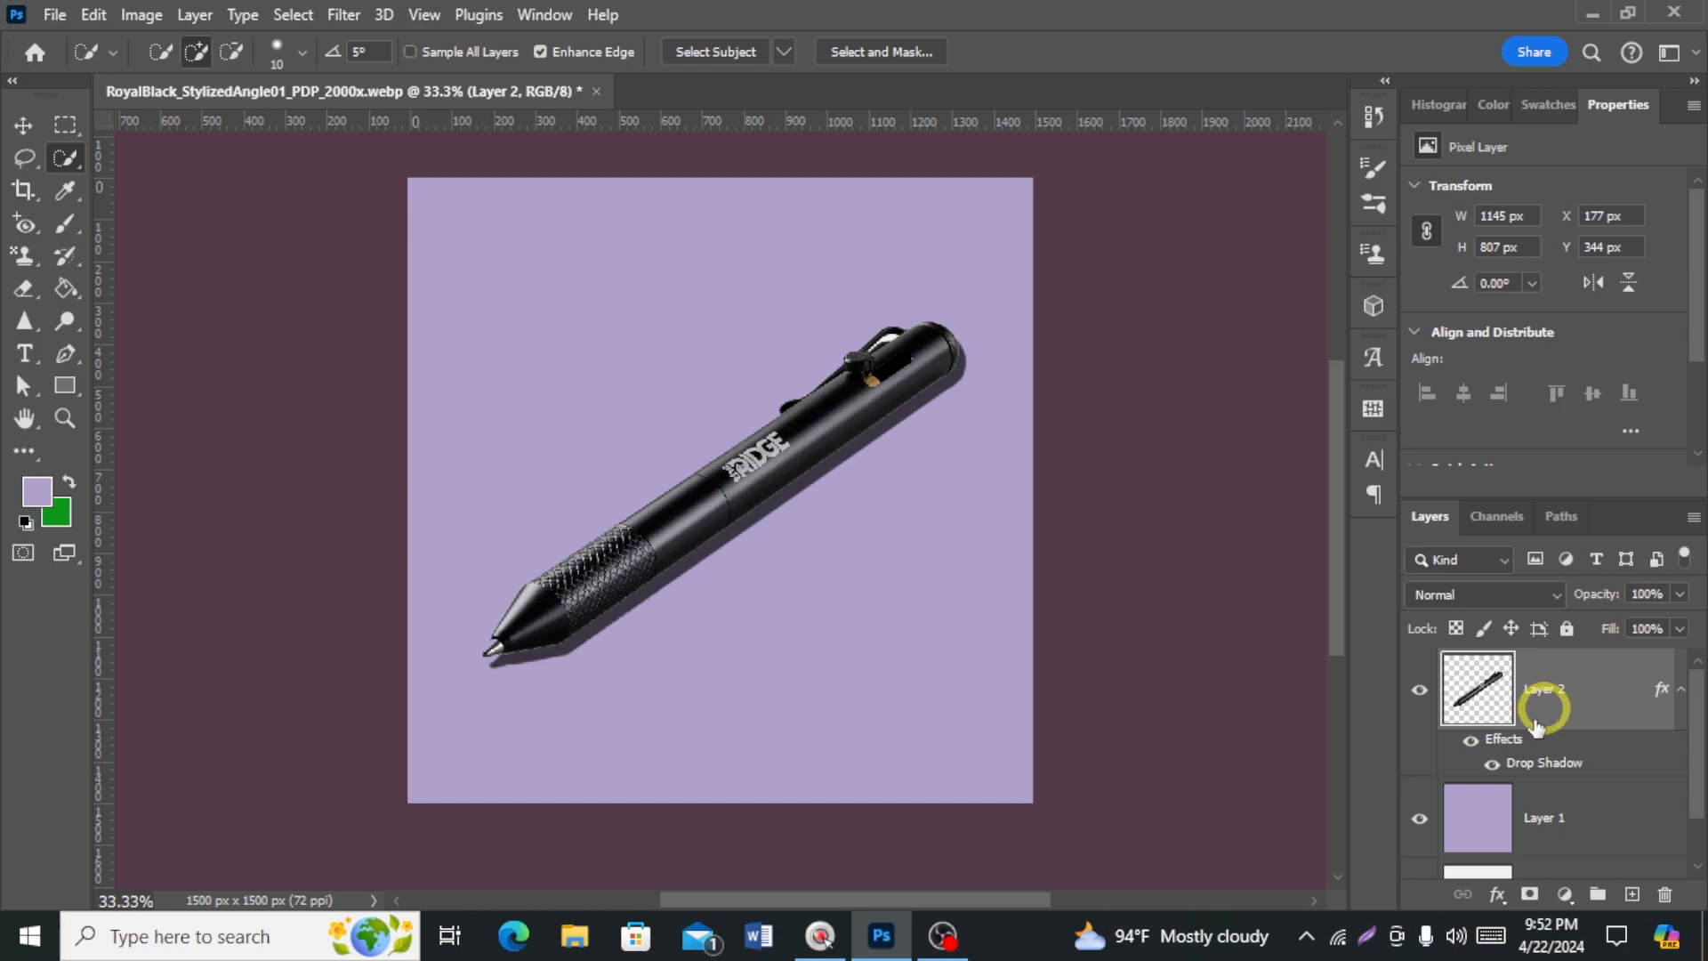
Preview the pen's drop shadow on and off, separate it into its own layer, and inspect it with the pen hidden
{"action": "left_click", "coordinate": [1494, 765]}
{"action": "left_click", "coordinate": [1494, 764]}
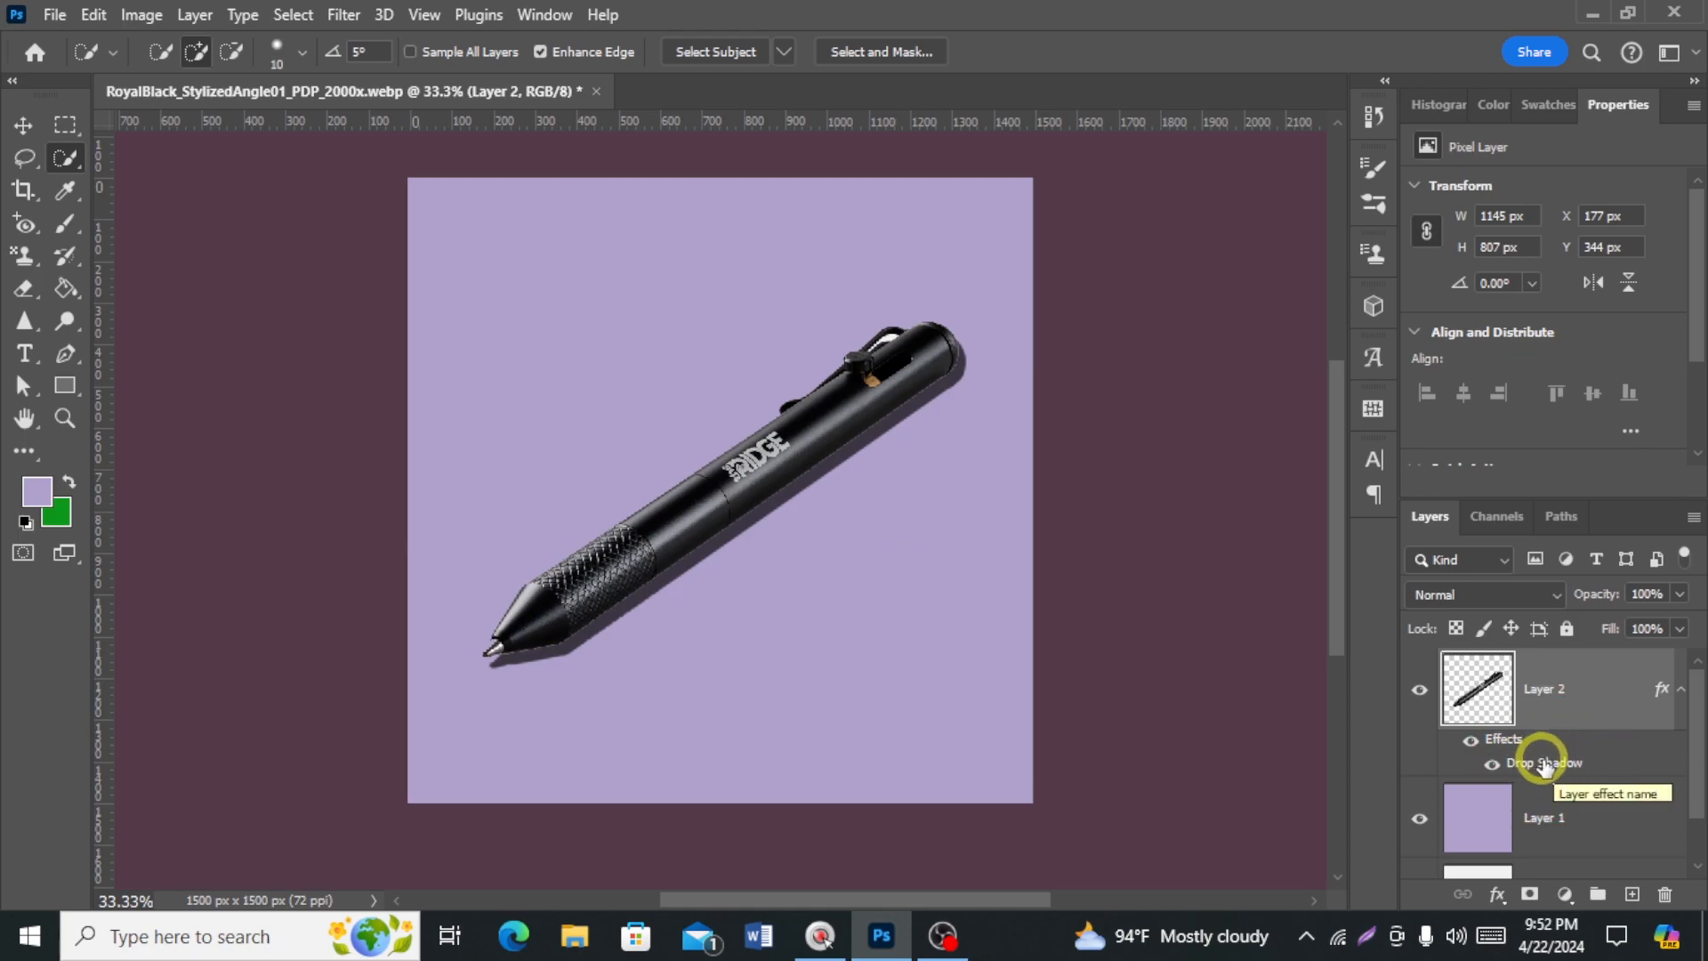
{"action": "right_click", "coordinate": [1546, 765]}
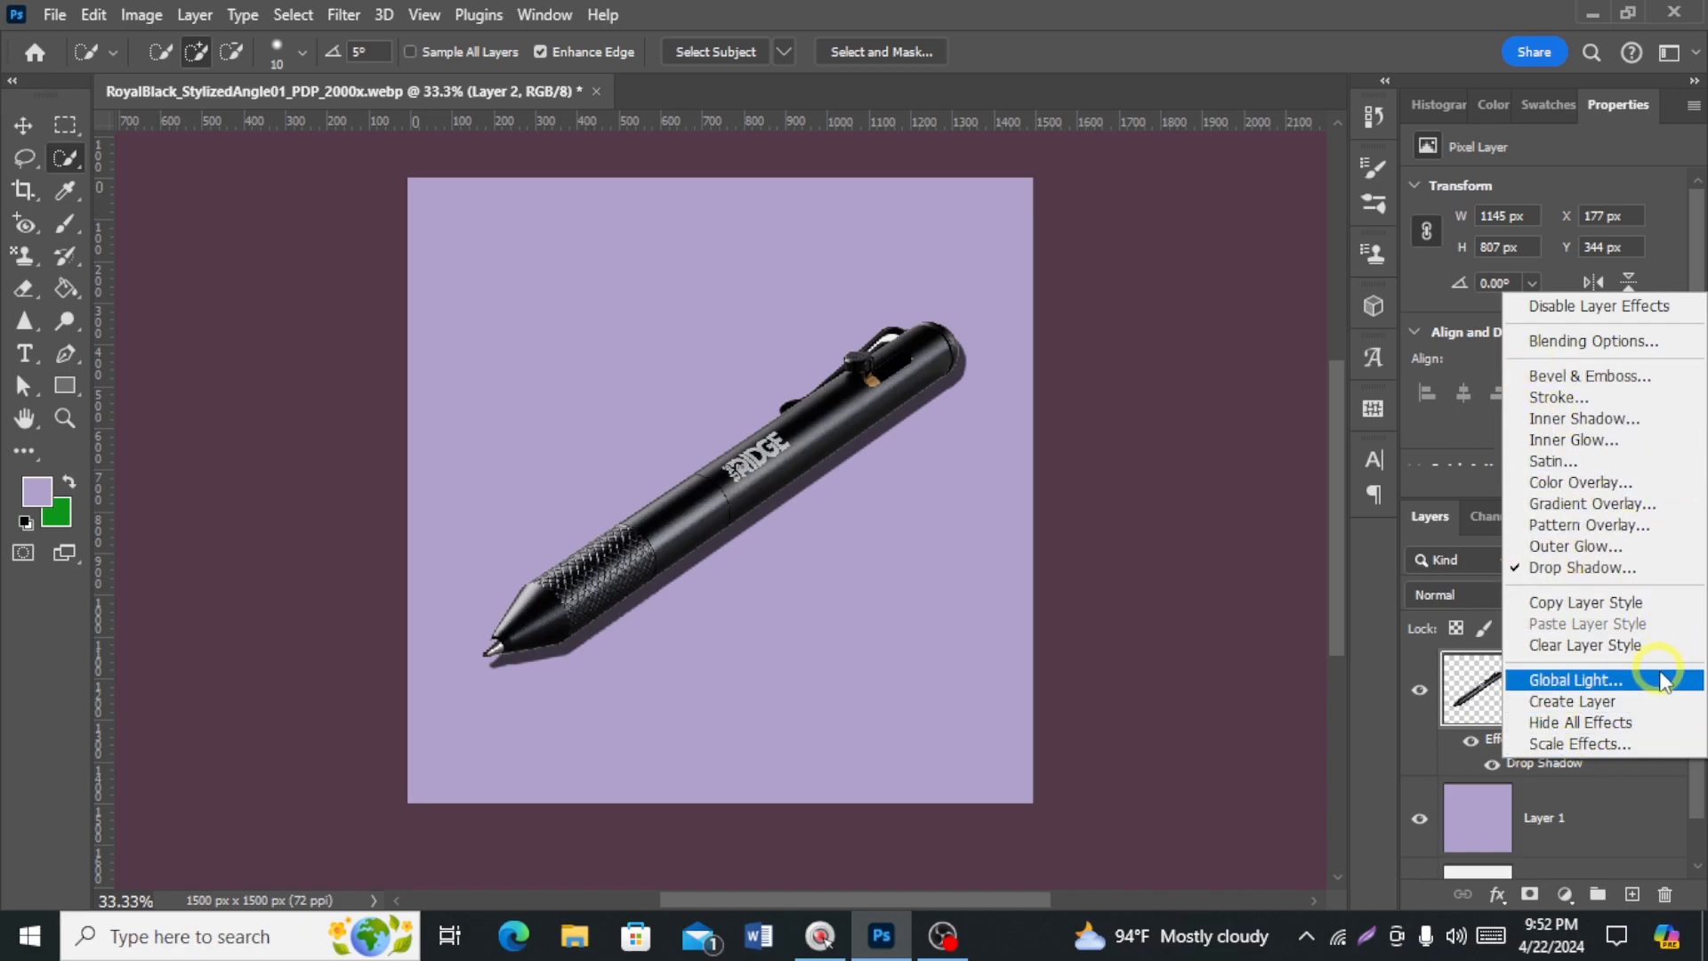
{"action": "left_click", "coordinate": [1589, 702]}
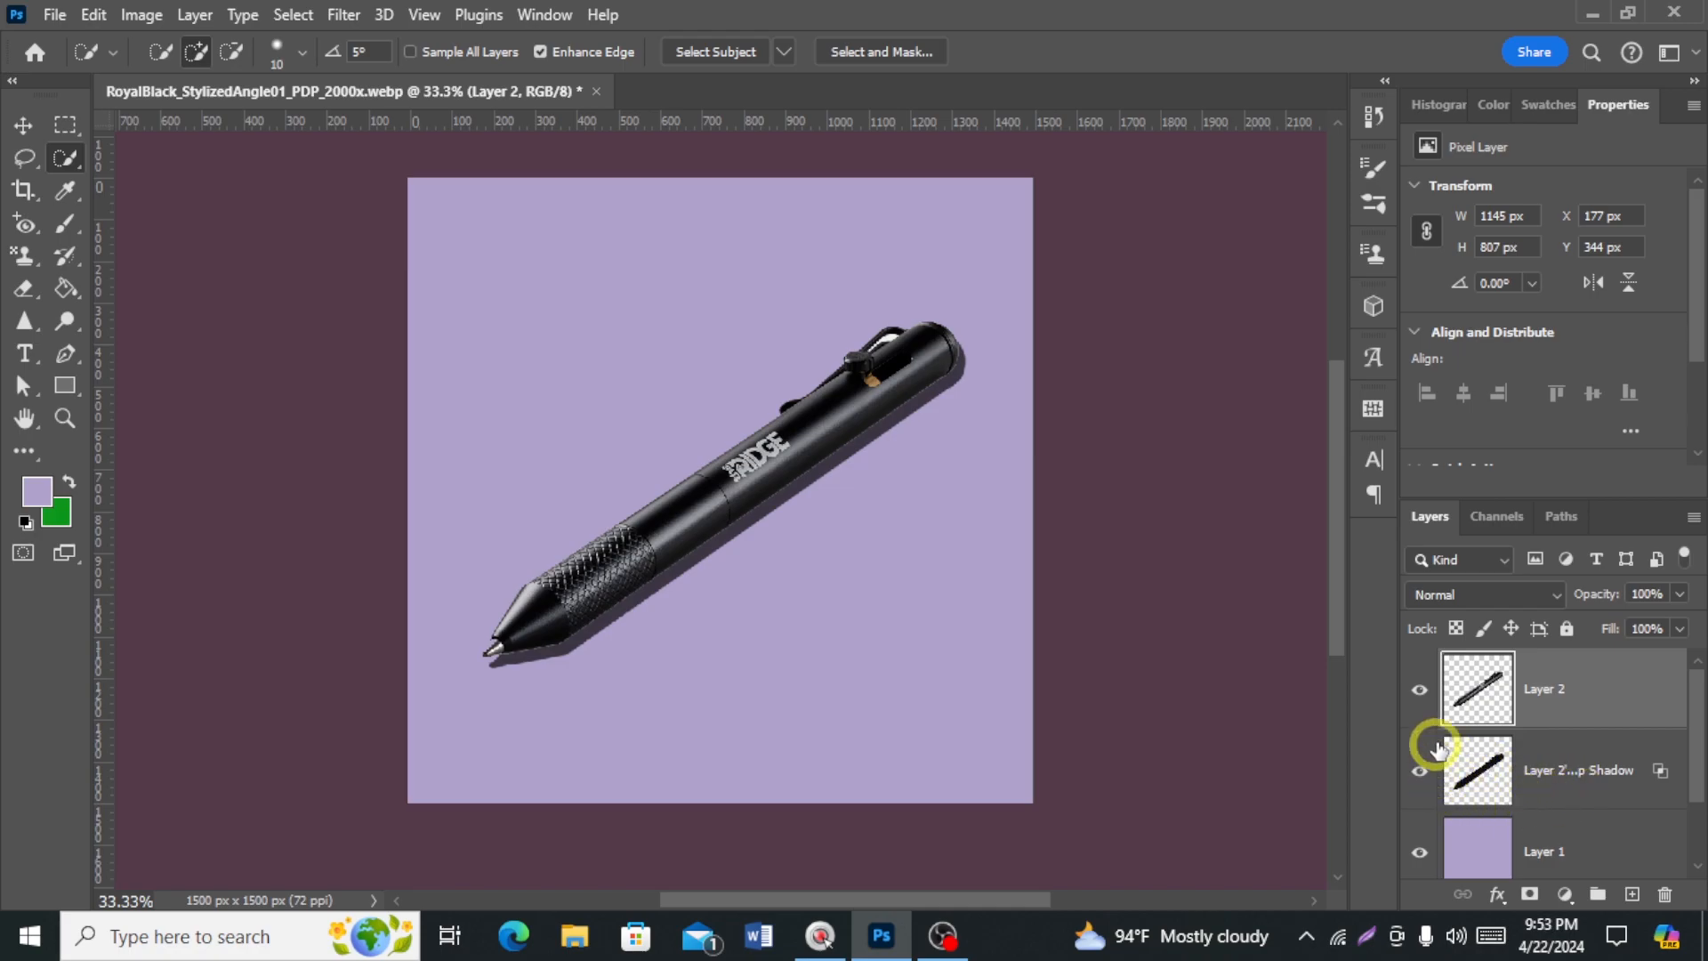
{"action": "left_click", "coordinate": [1421, 692]}
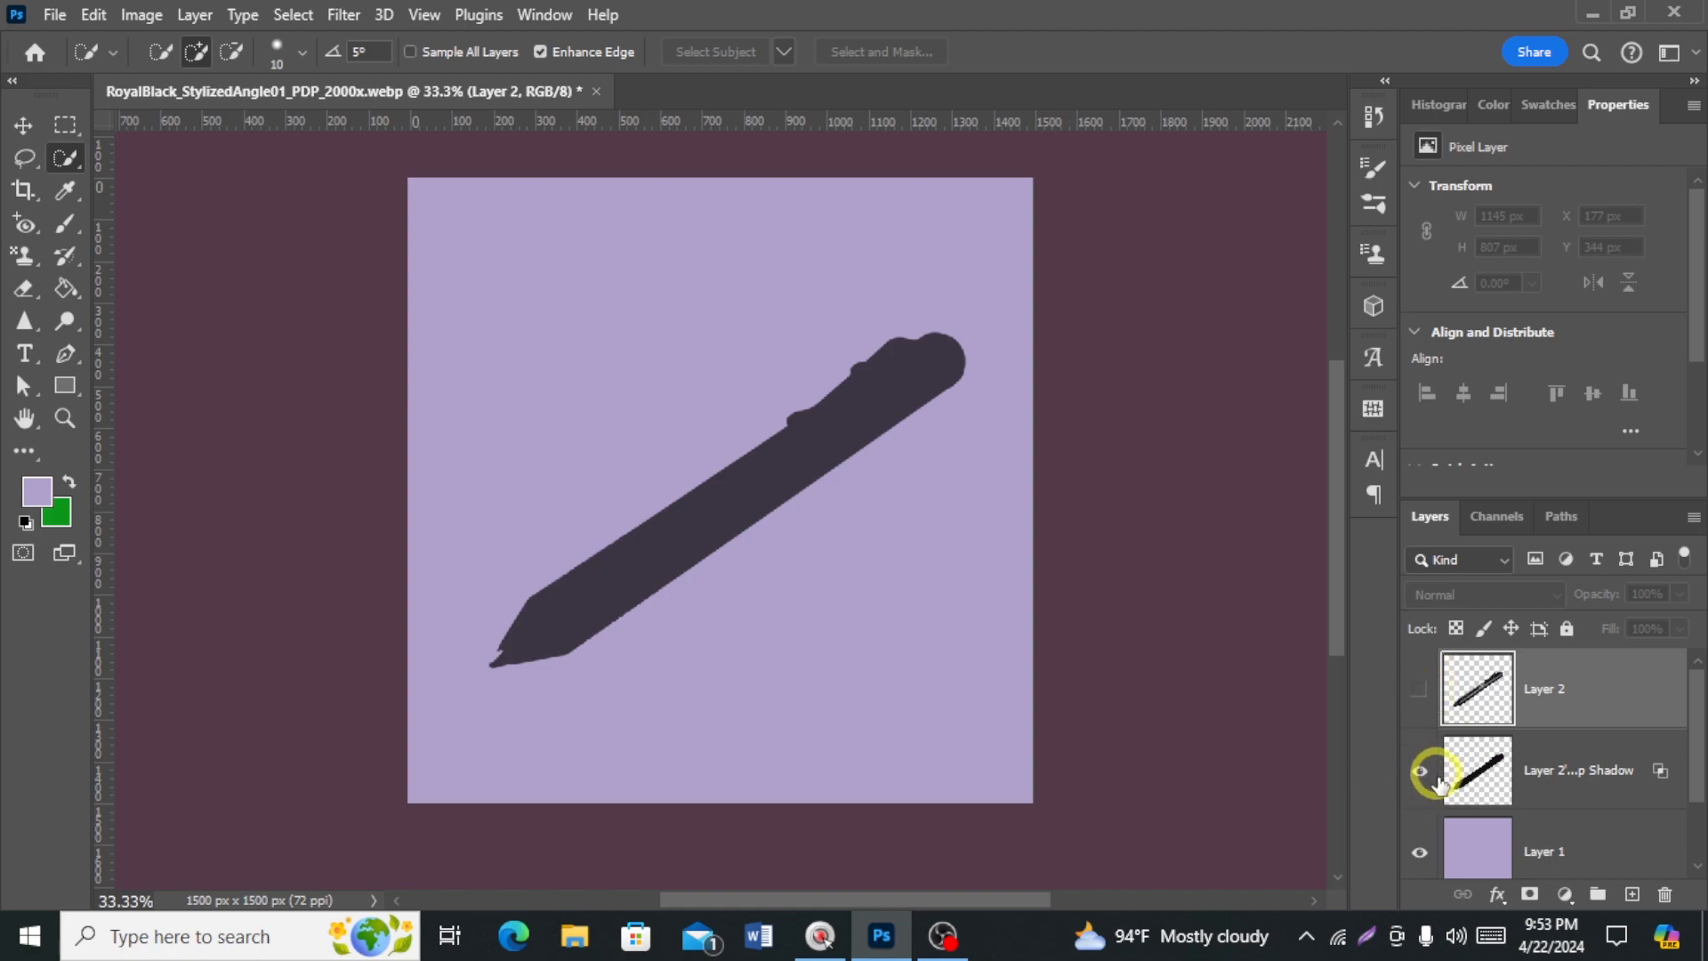
{"action": "left_click", "coordinate": [1419, 690]}
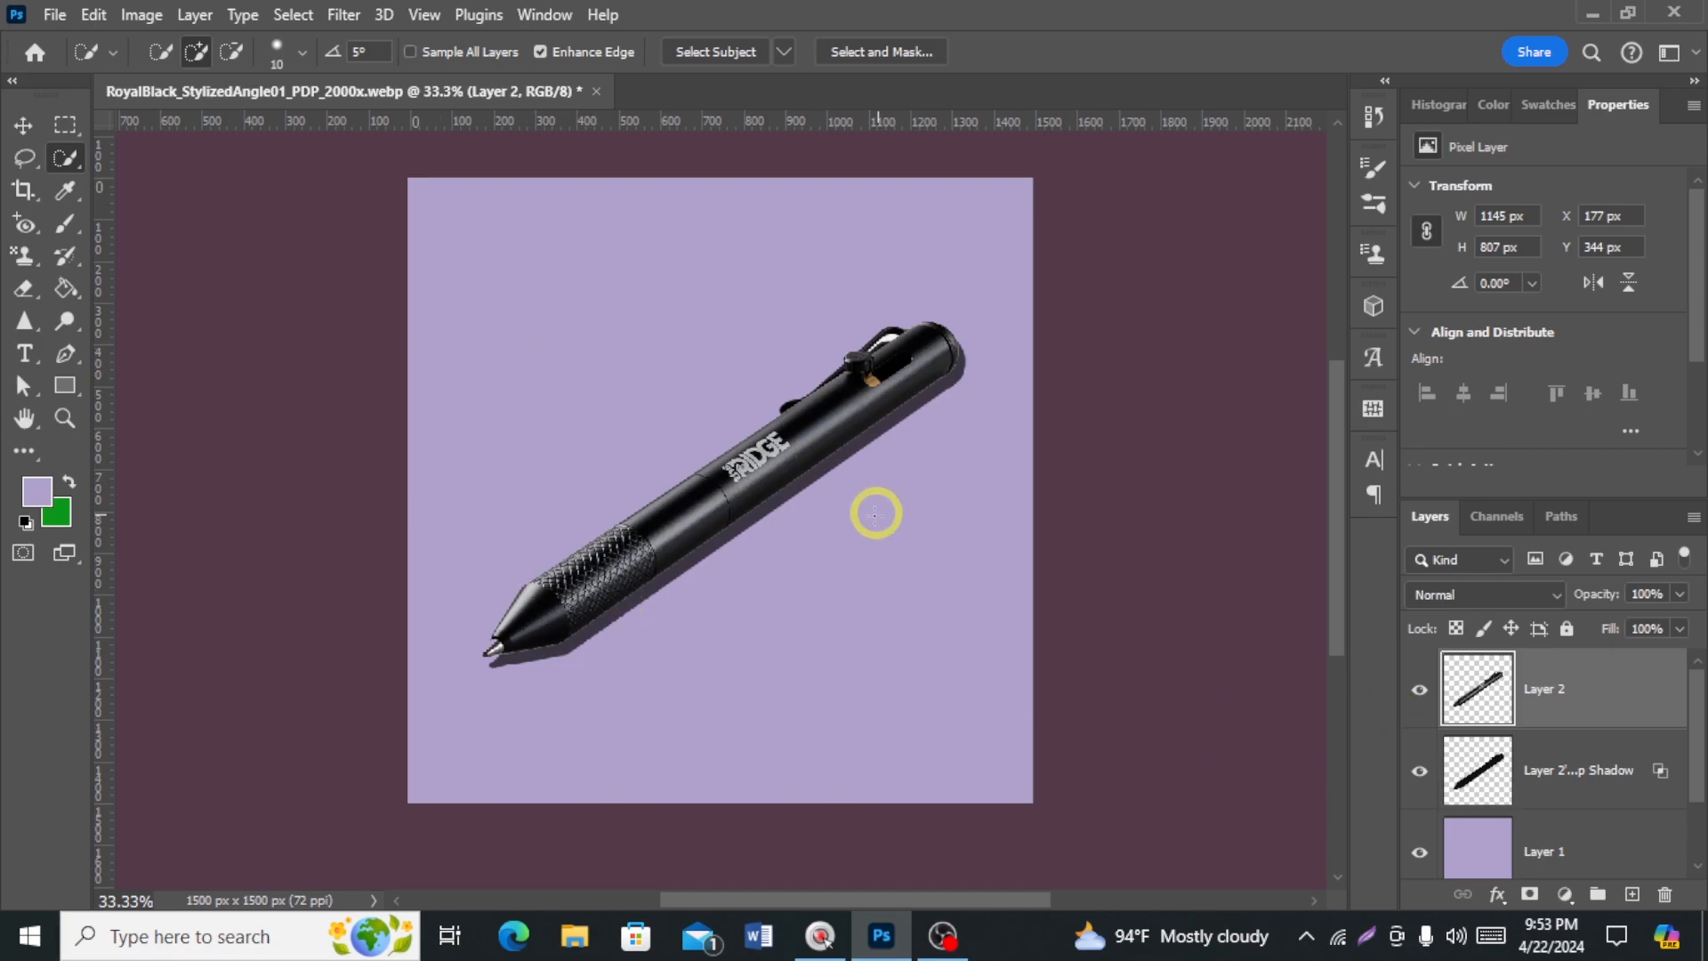
Move the separated drop shadow layer straight down to Y 381 px with Free Transform
{"action": "left_click", "coordinate": [1566, 788]}
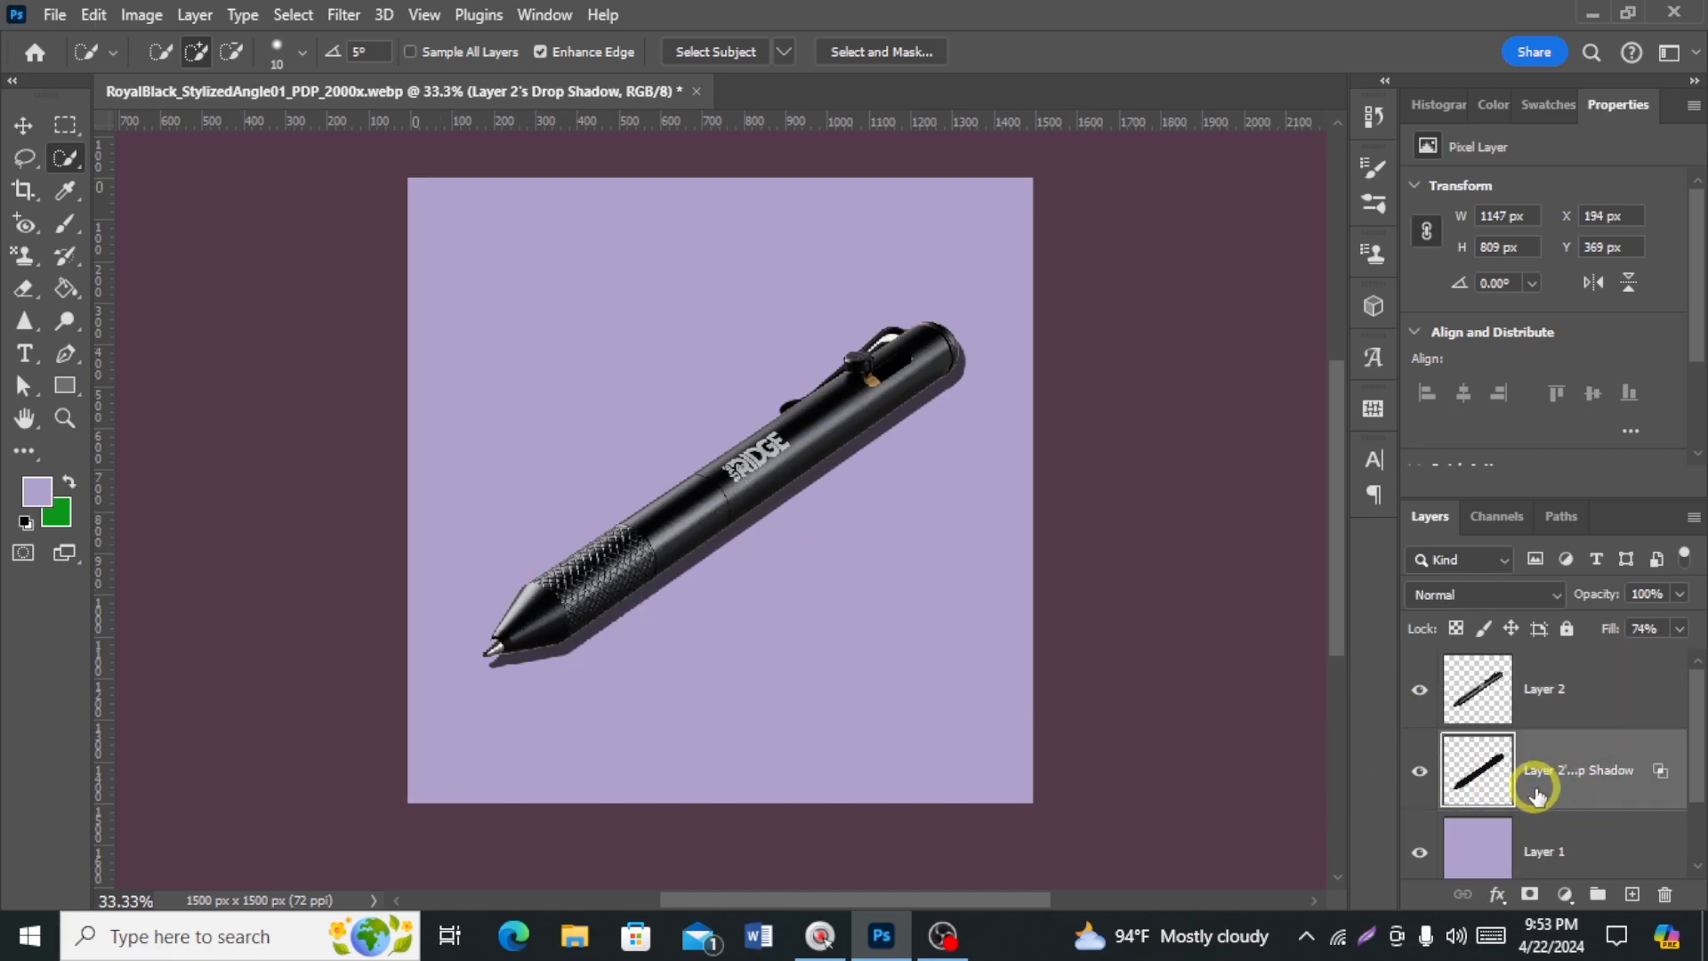
{"action": "key", "text": "ctrl+t"}
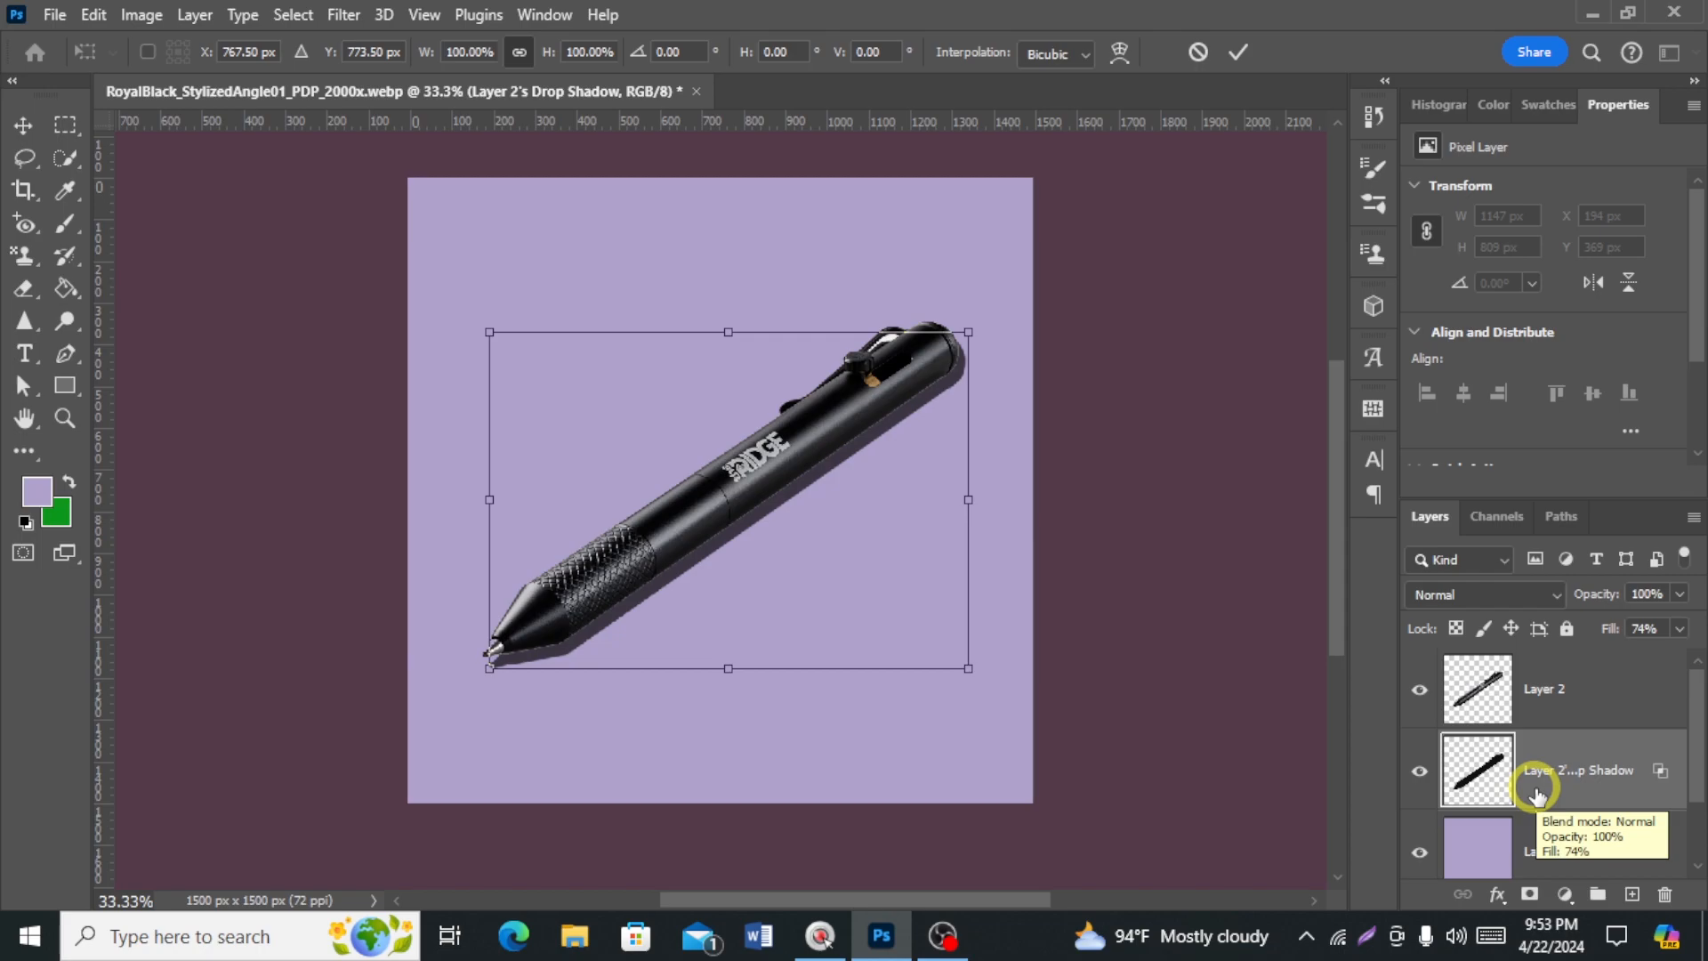
{"action": "key", "text": "Down"}
{"action": "key", "text": "Down"}
{"action": "key", "text": "Down"}
{"action": "key", "text": "Down"}
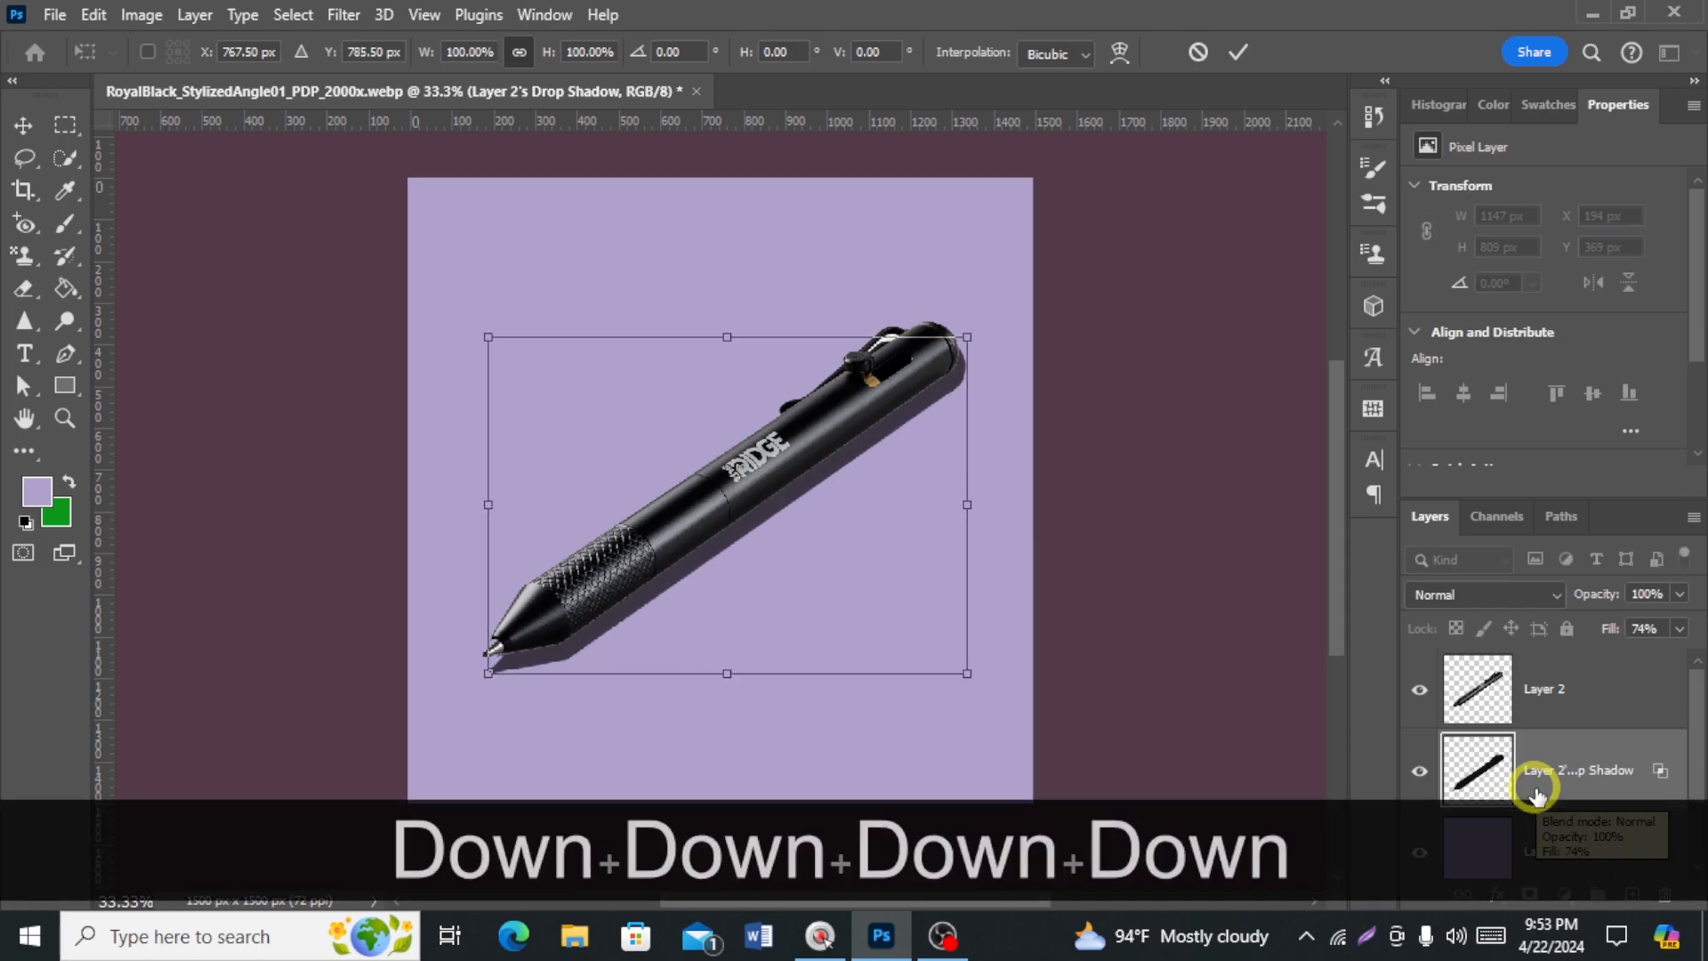
{"action": "key", "text": "Return"}
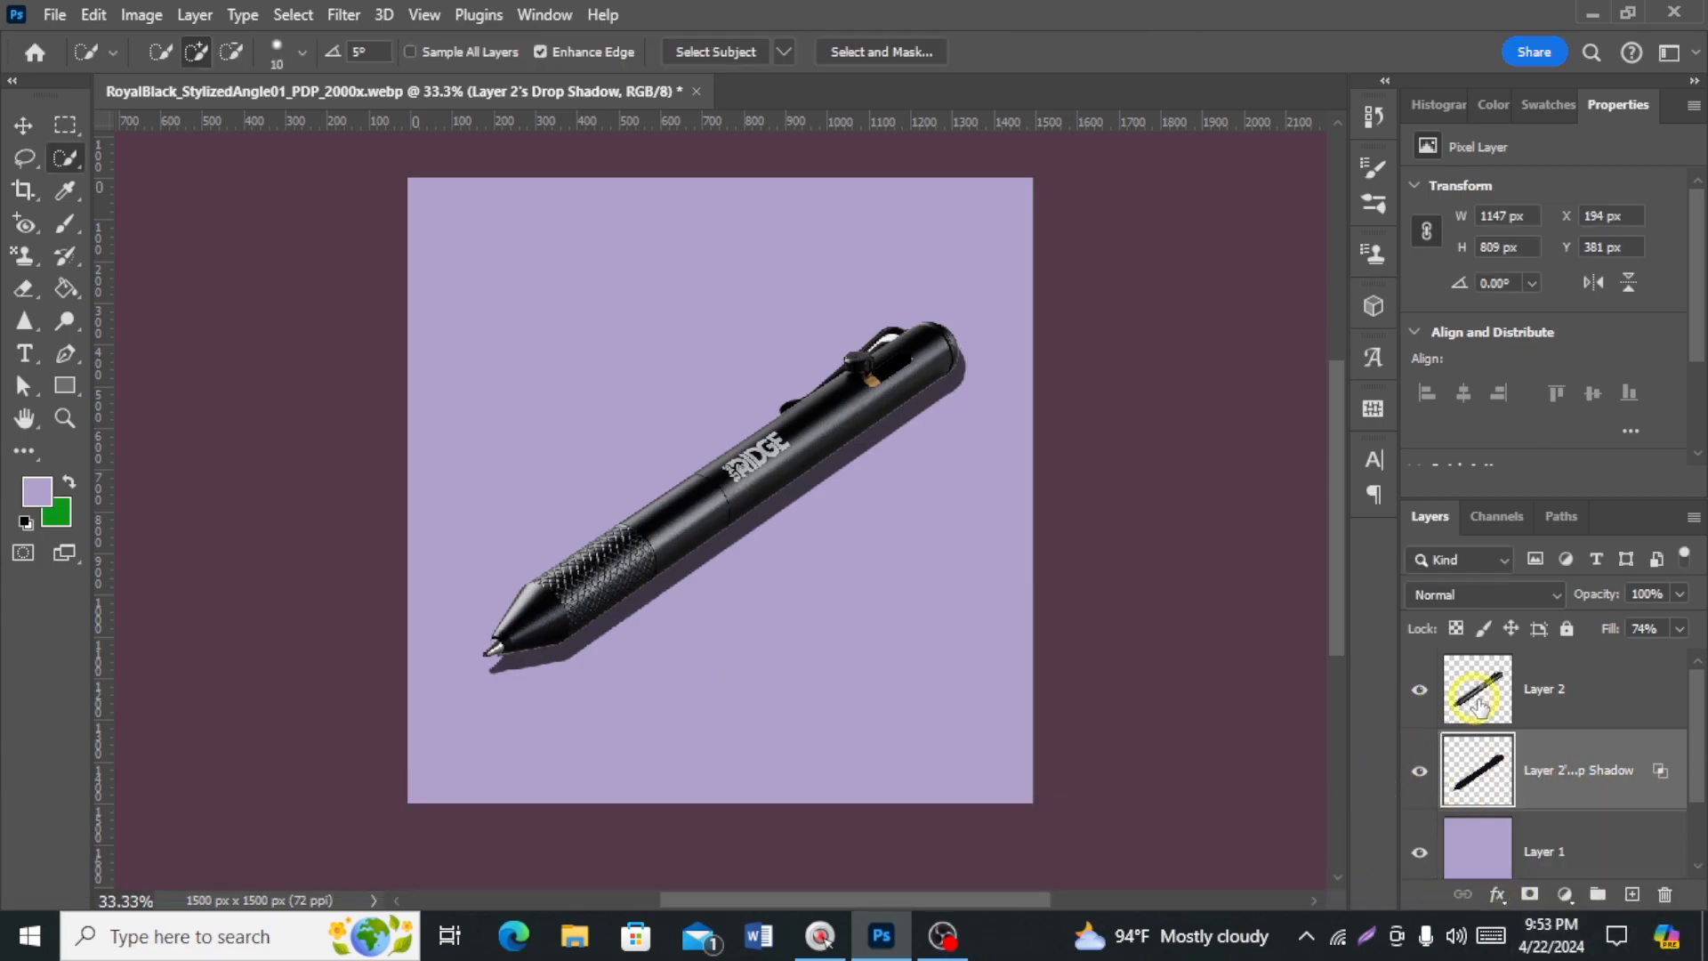
Load the pen outline from Layer 2 as a selection, delete that area from the drop shadow layer, and inspect the remaining strip
{"action": "left_click", "coordinate": [1495, 694]}
{"action": "left_click", "coordinate": [1420, 691]}
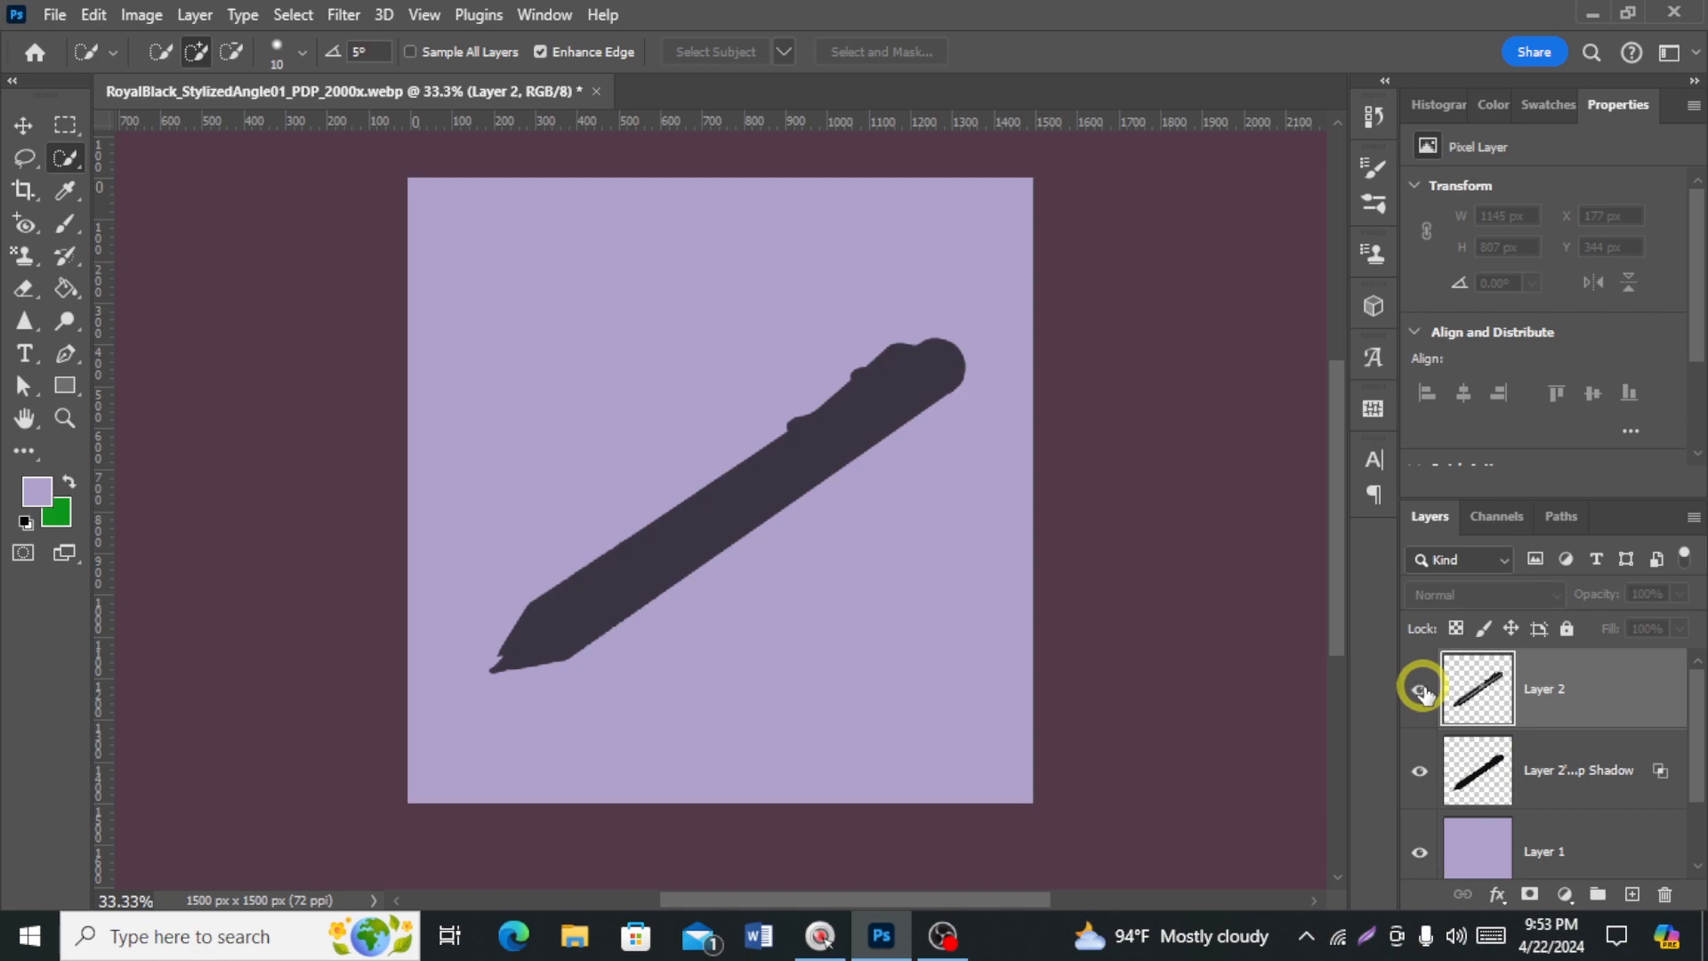
{"action": "left_click", "coordinate": [1419, 692]}
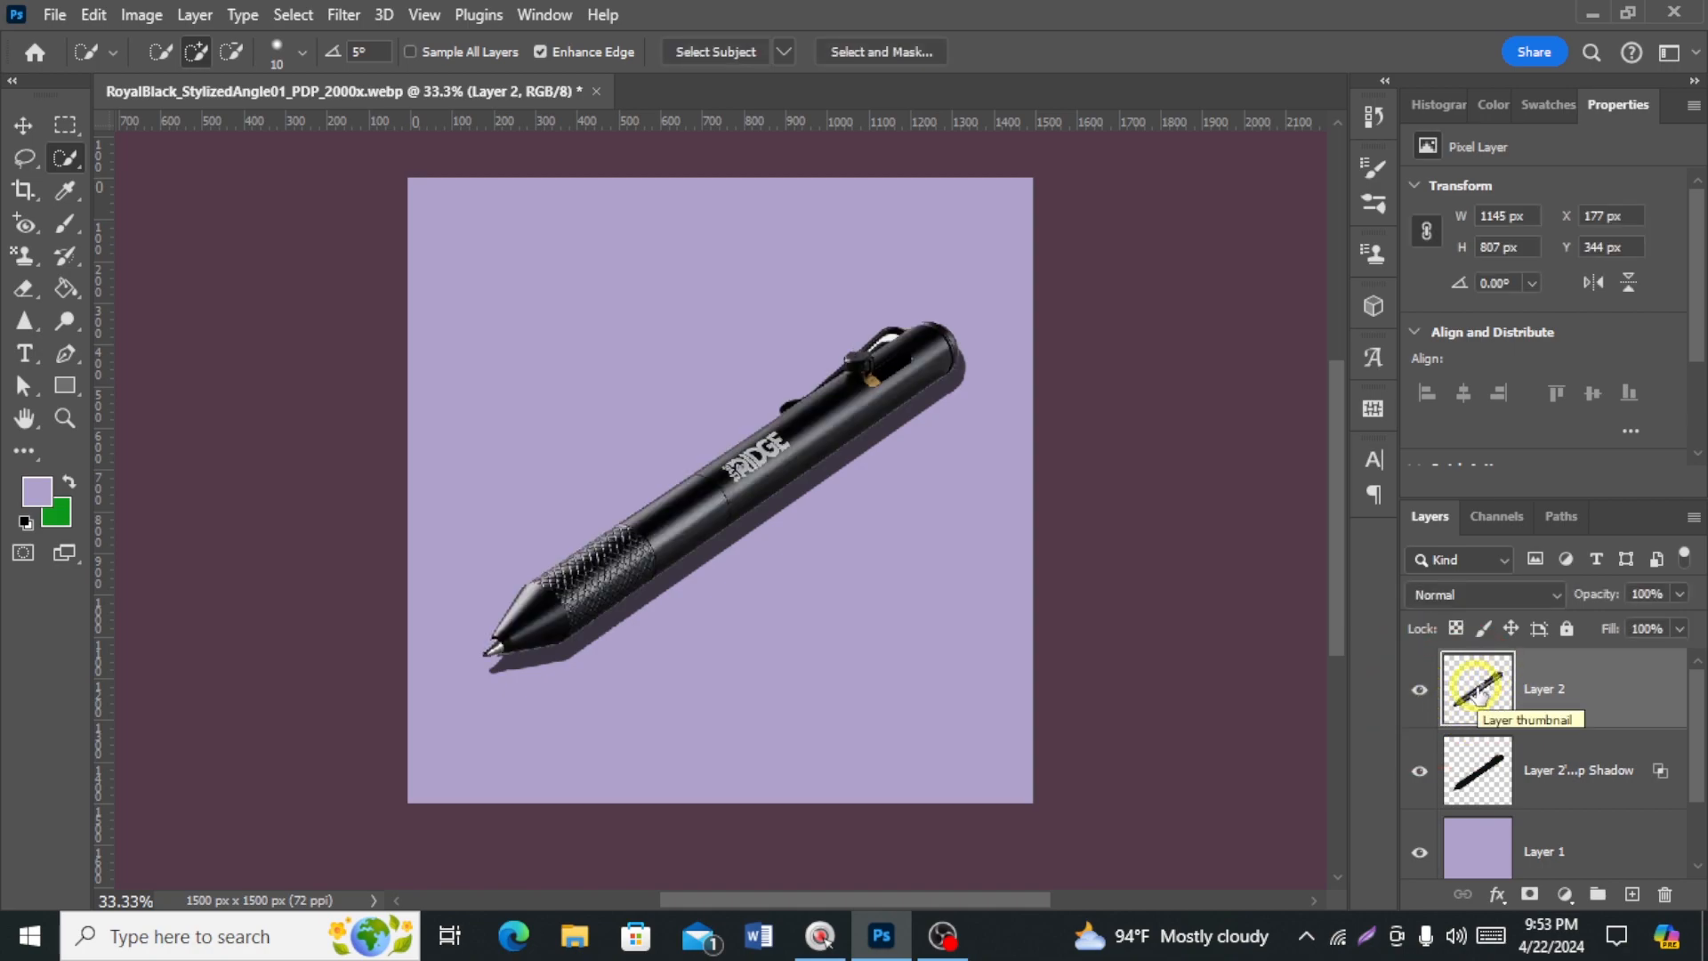
{"action": "left_click", "coordinate": [1477, 693], "text": "ctrl"}
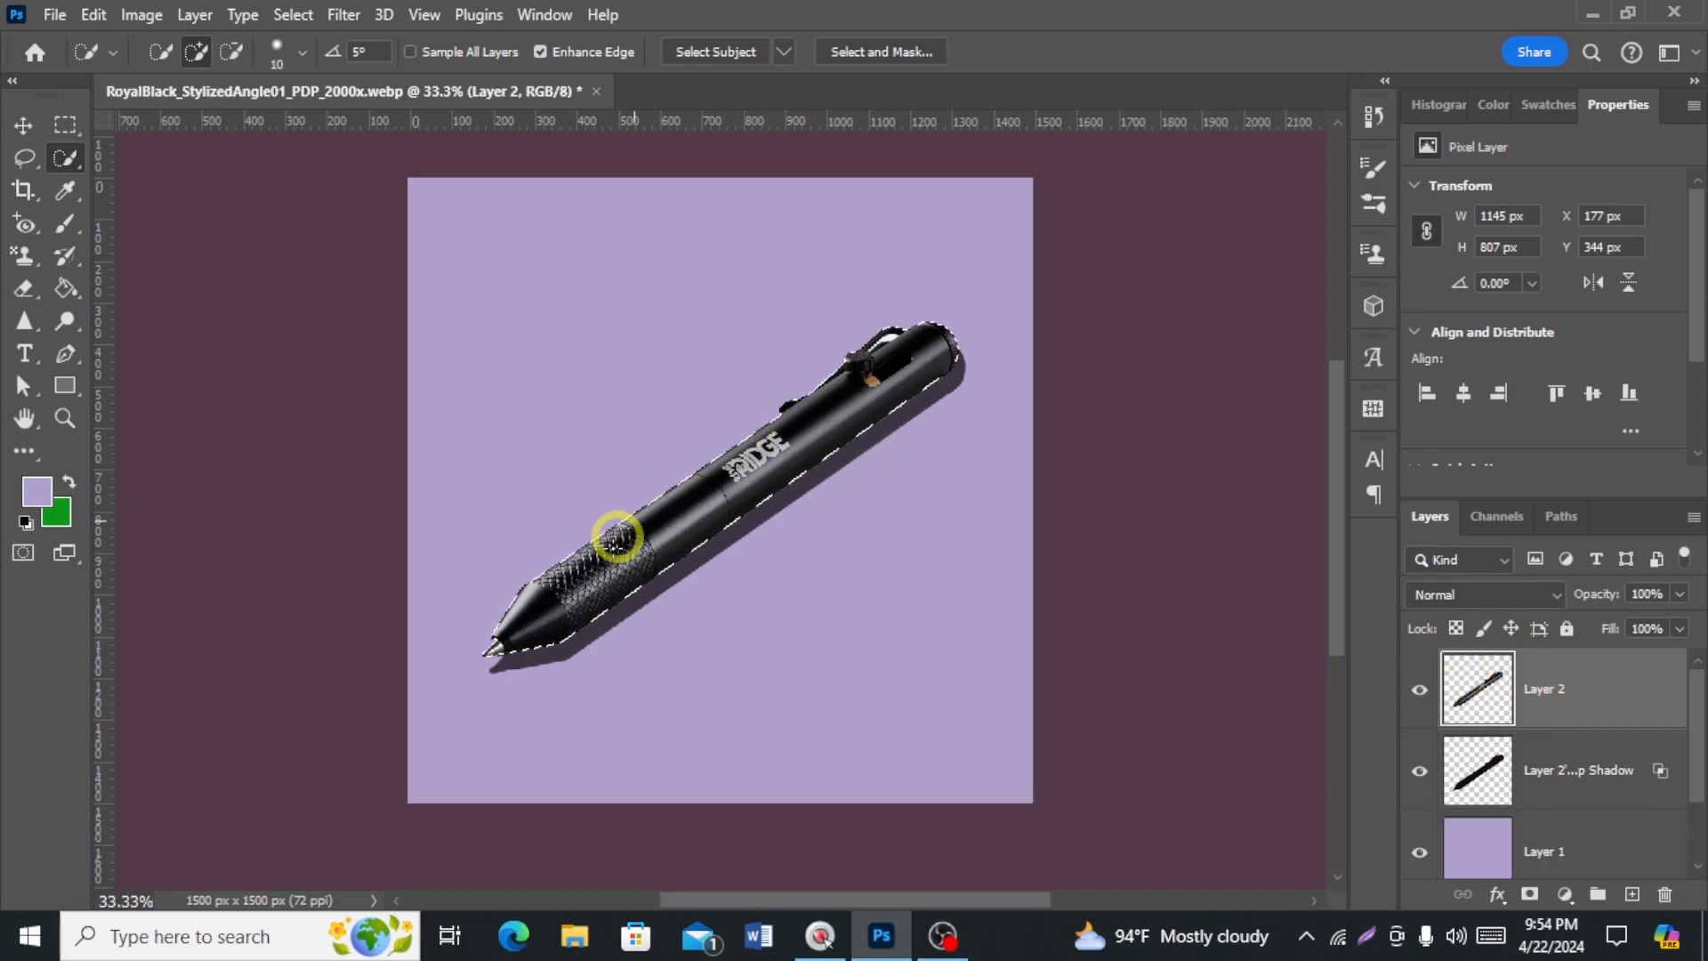
{"action": "left_click", "coordinate": [1563, 792]}
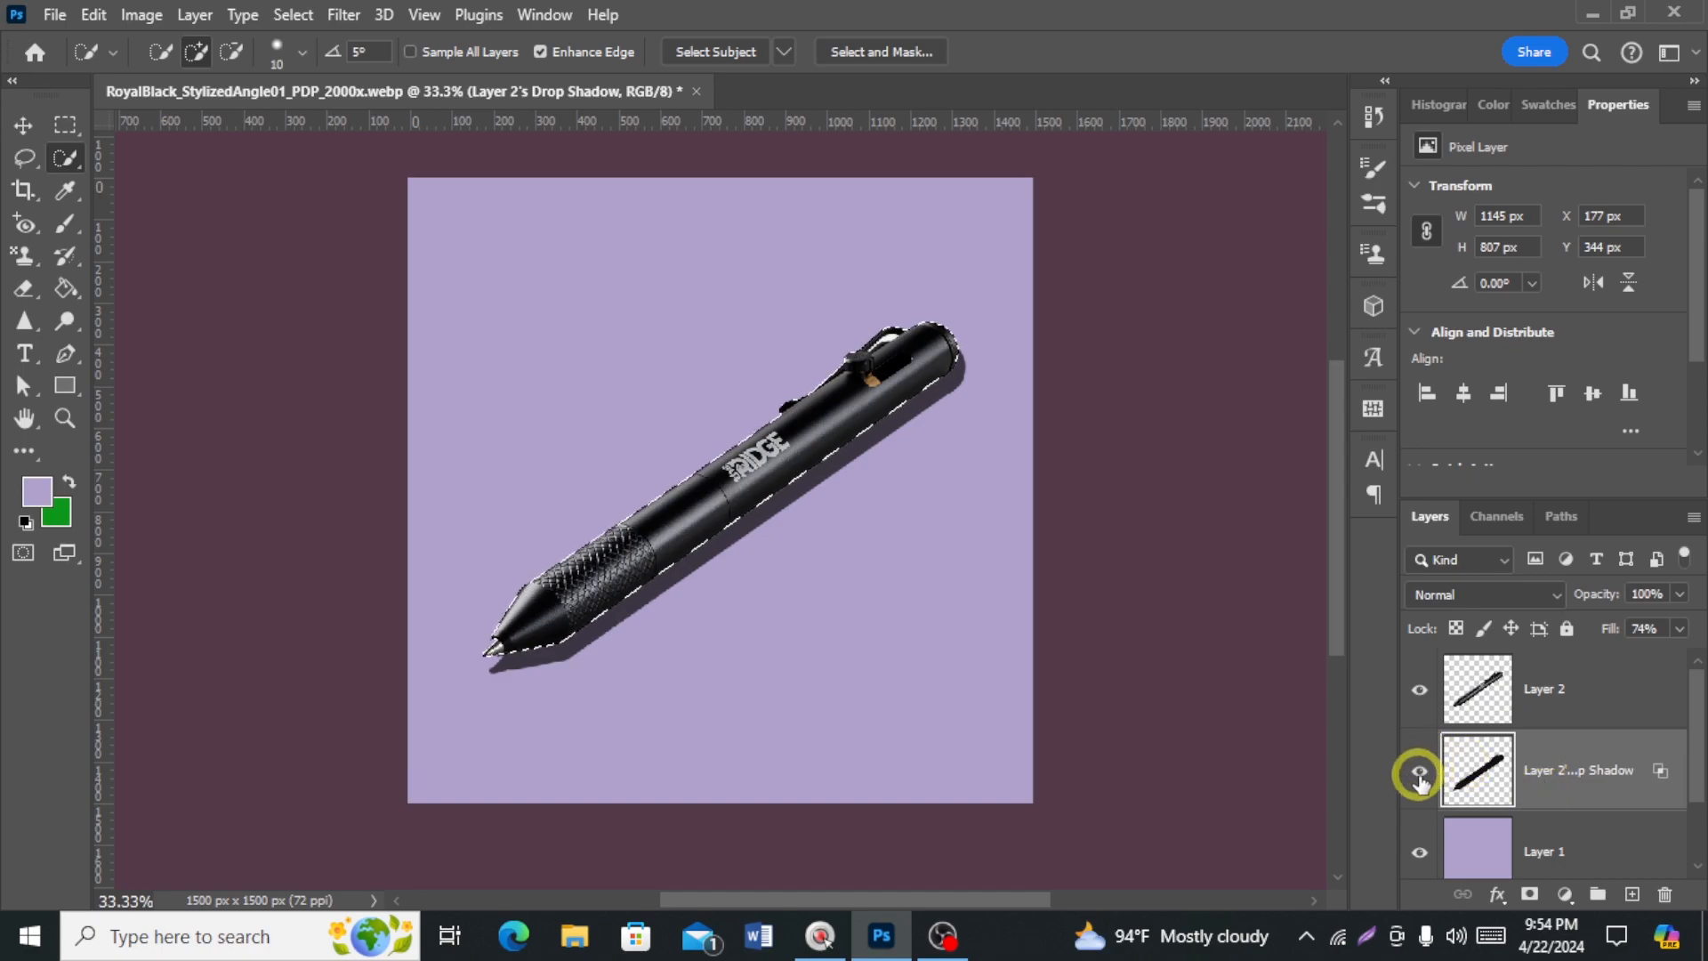
{"action": "key", "text": "Delete"}
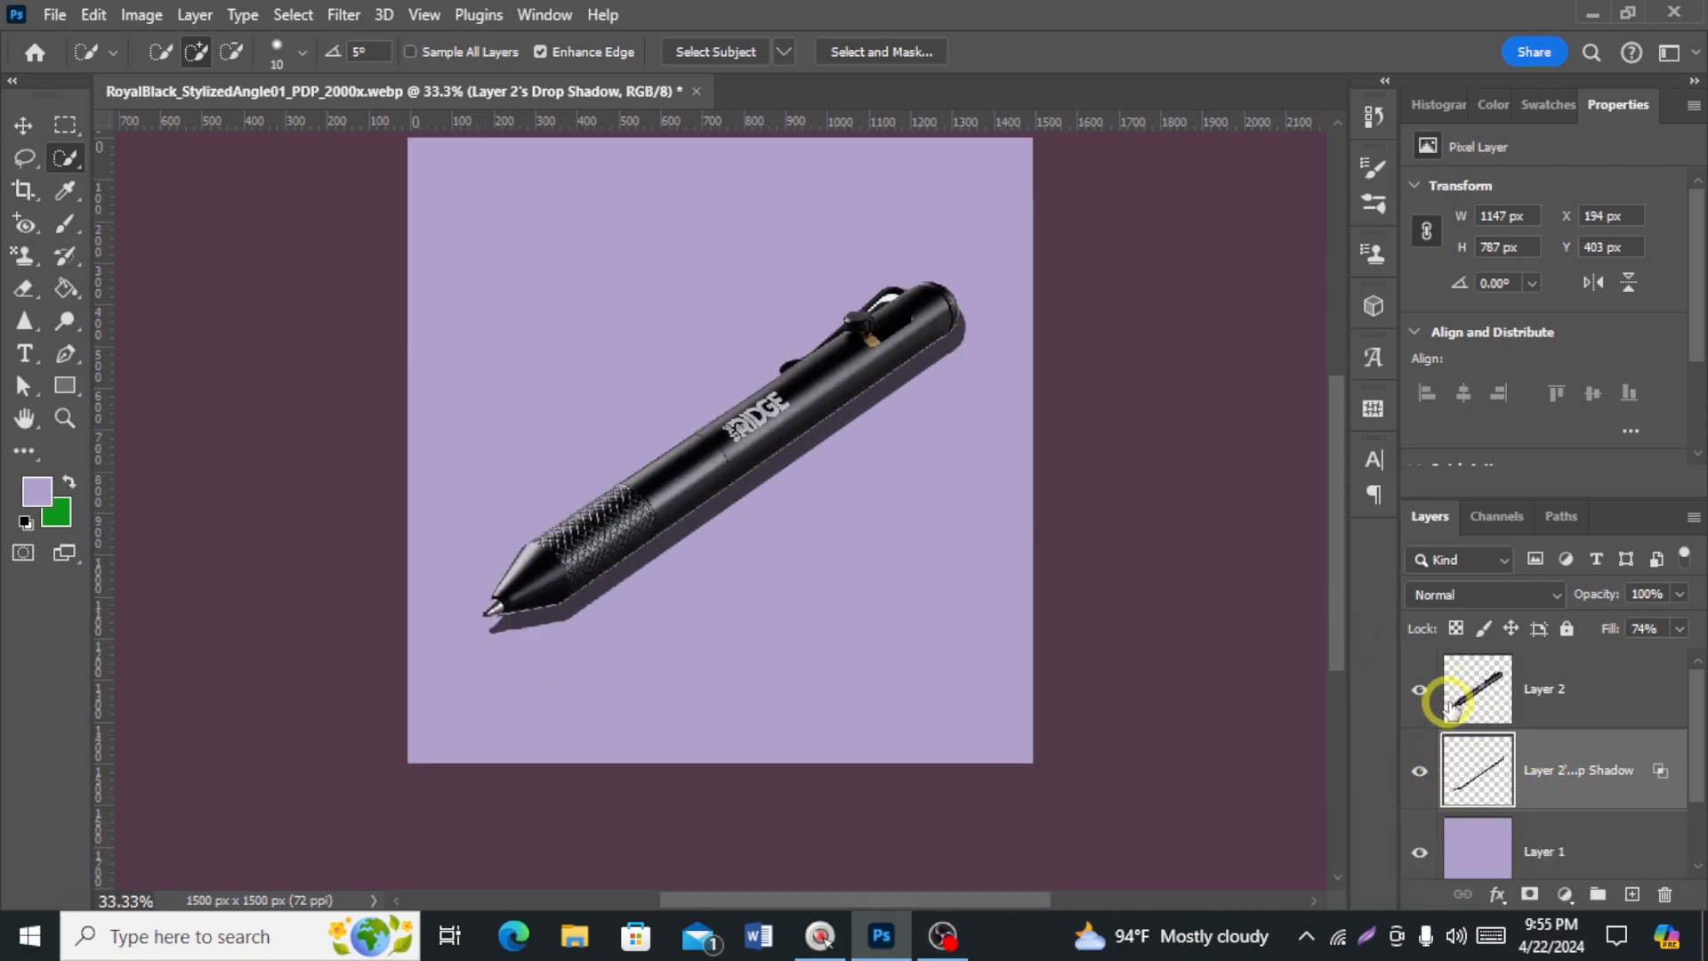
{"action": "left_click", "coordinate": [1418, 694]}
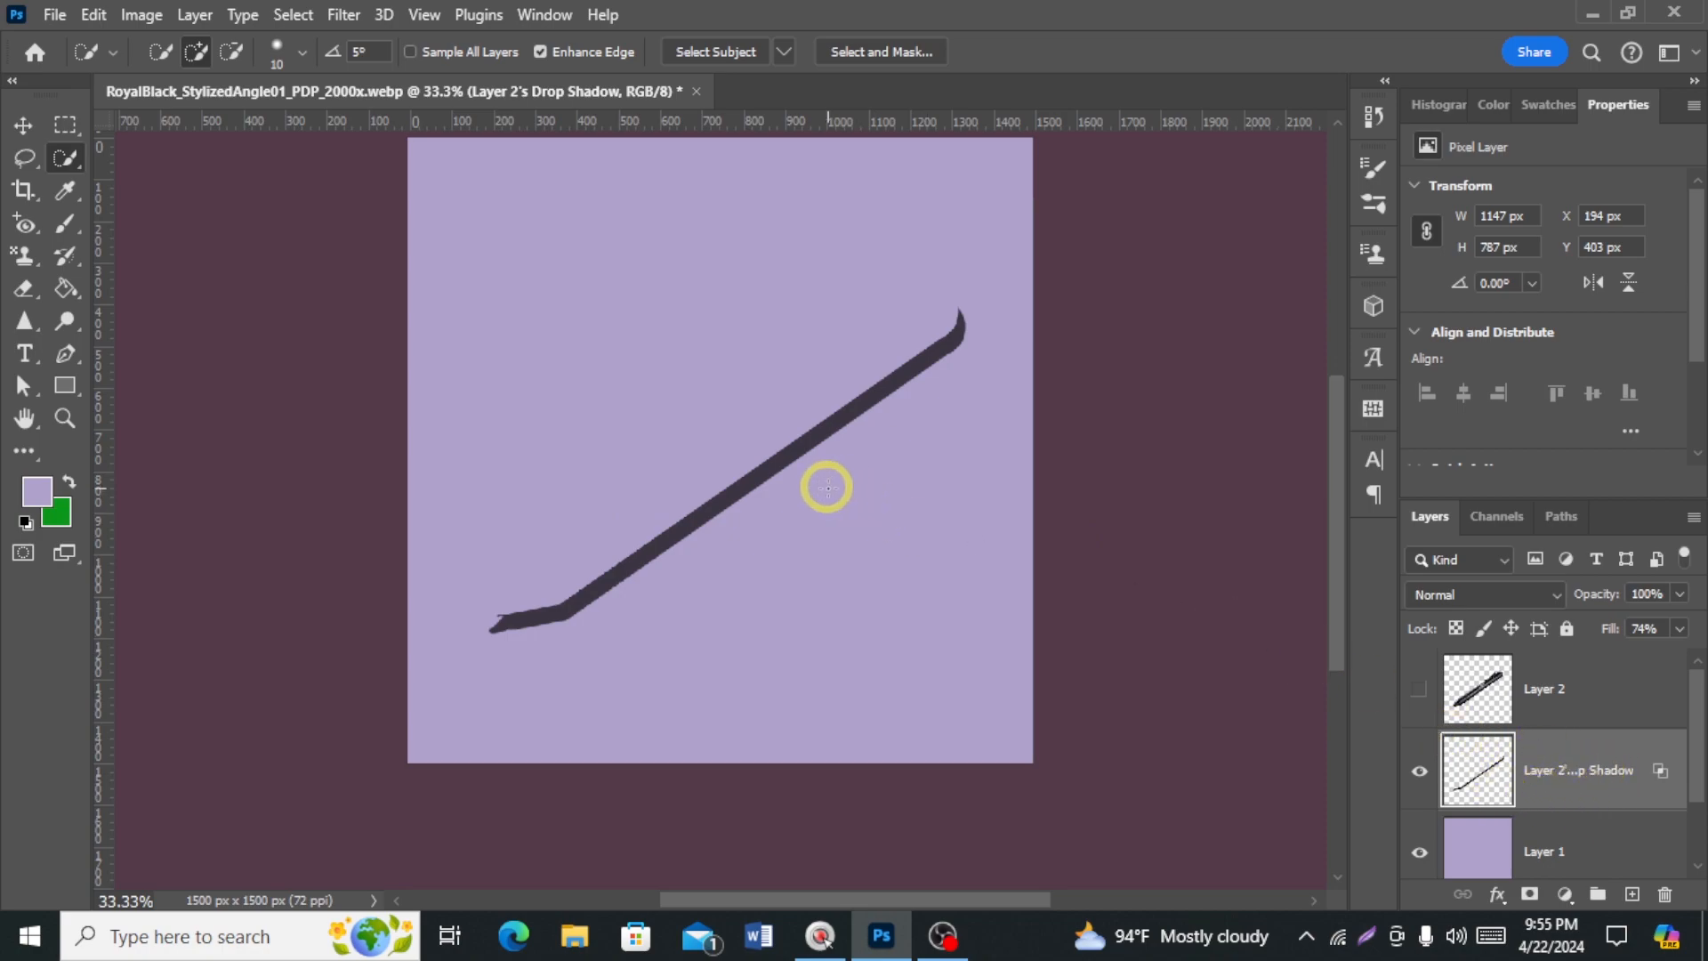
{"action": "left_click", "coordinate": [1416, 691]}
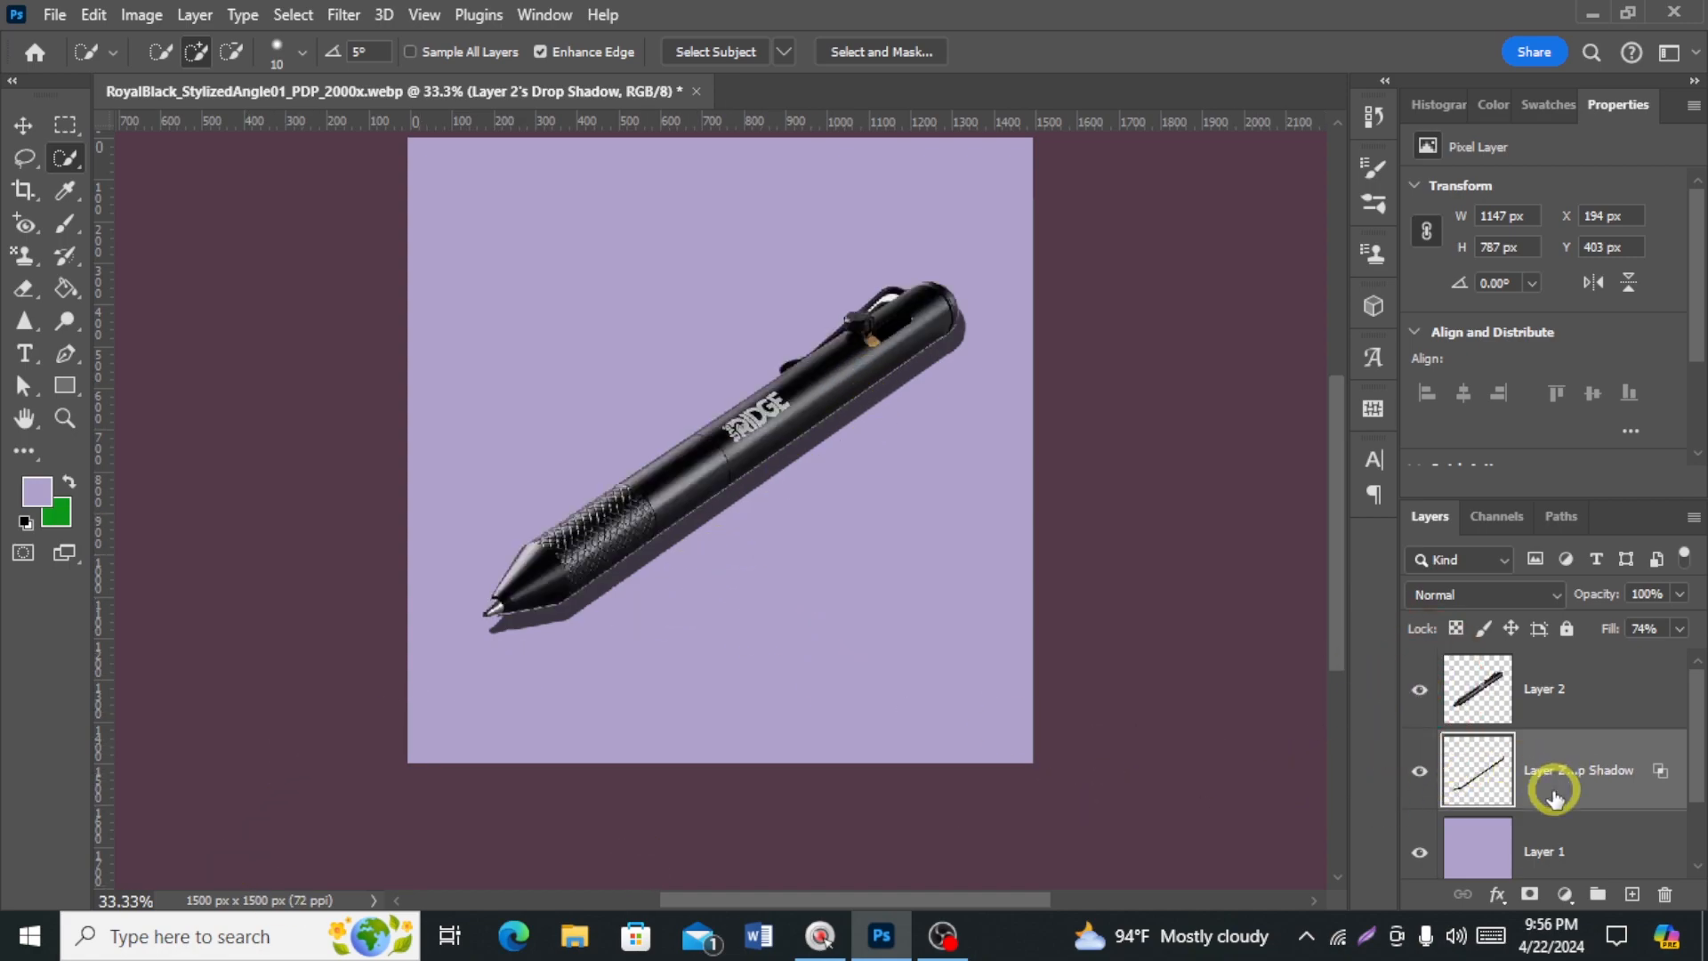
{"action": "left_click", "coordinate": [1679, 594]}
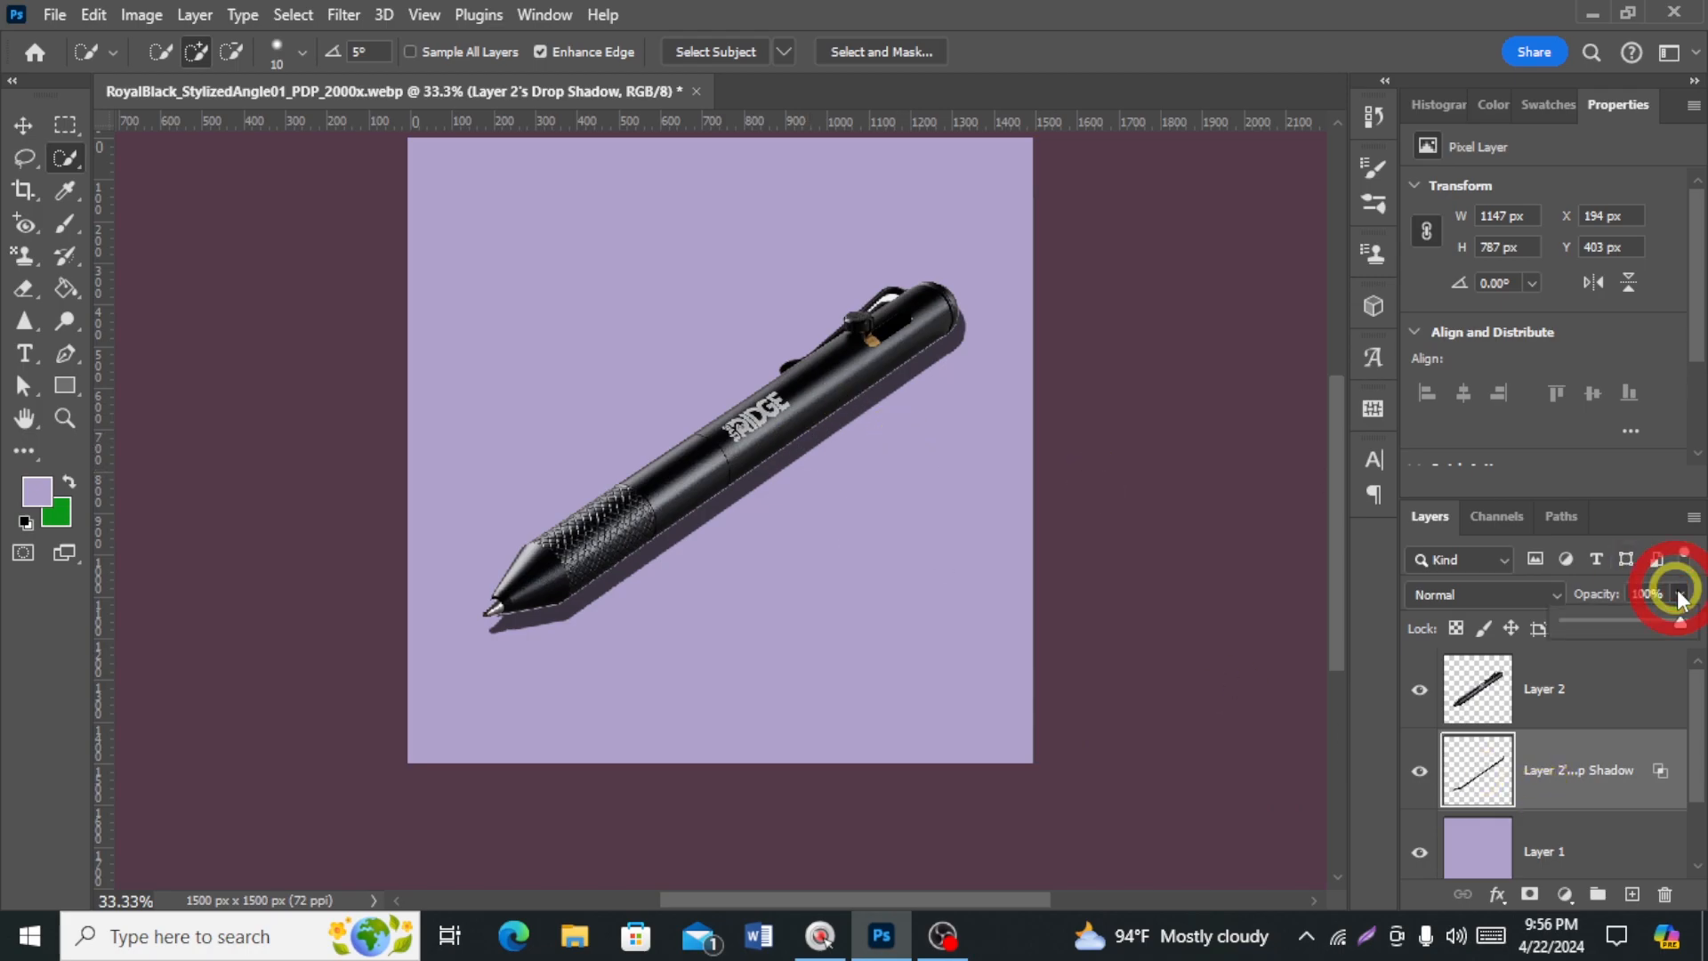
{"action": "left_click", "coordinate": [1637, 619]}
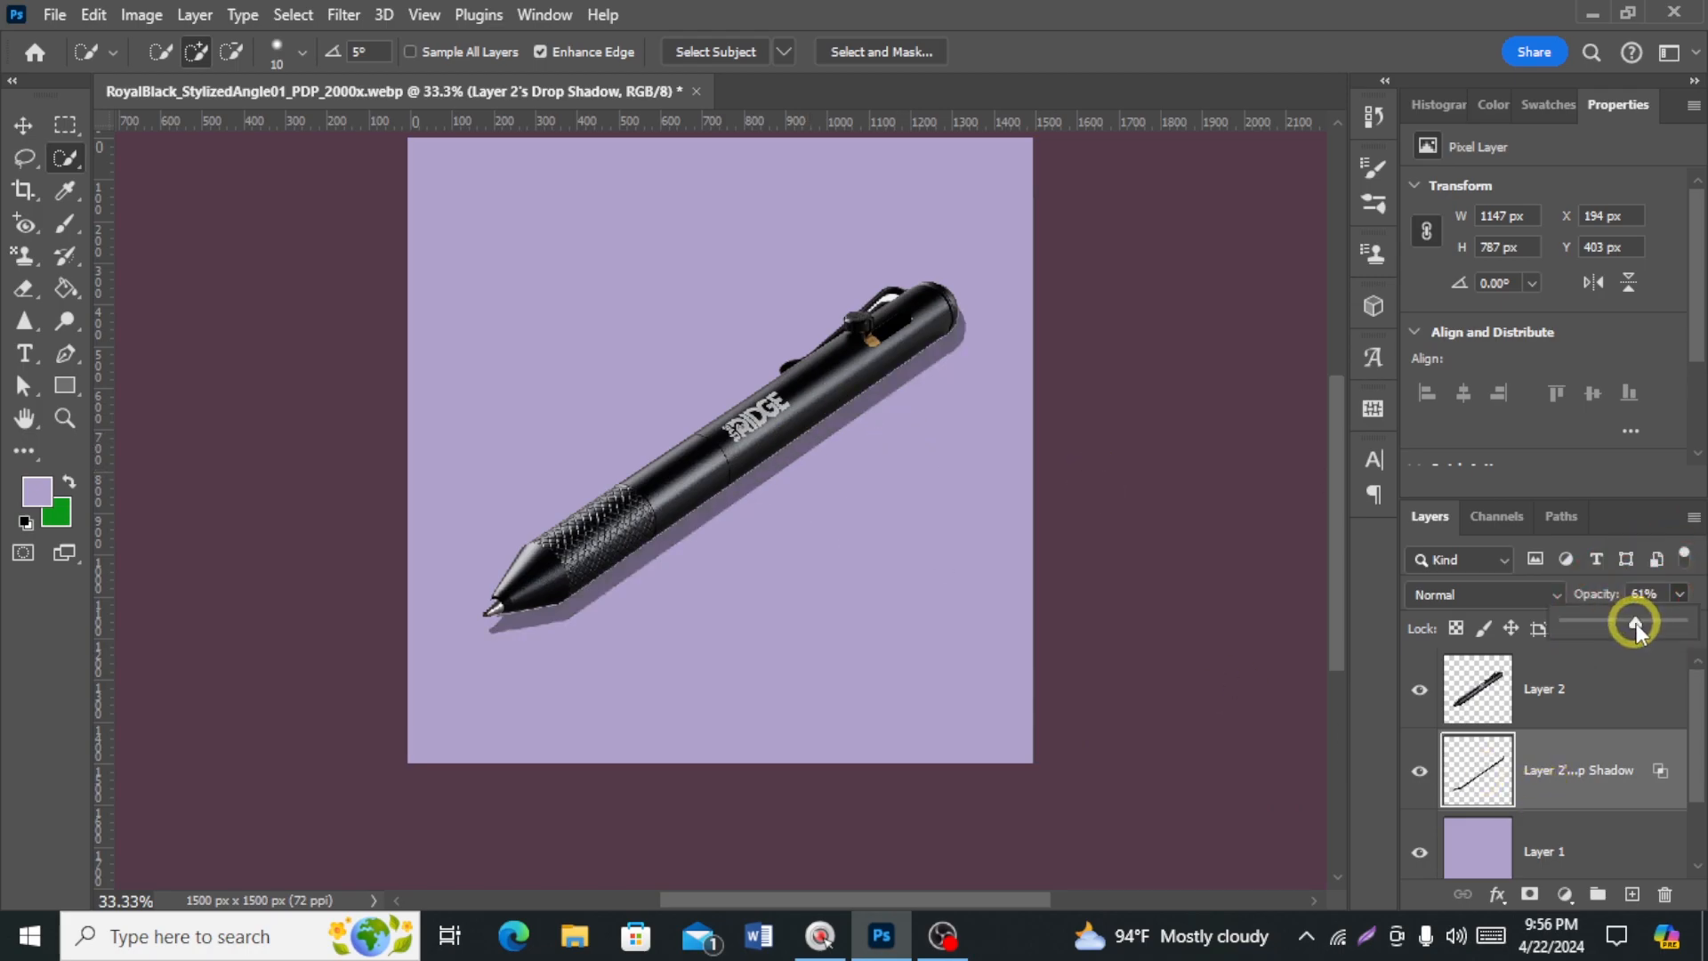
{"action": "left_click_drag", "start_coordinate": [1632, 619], "coordinate": [1690, 622]}
Apply a Gaussian Blur with a 30.4-pixel radius to the drop shadow layer
{"action": "left_click", "coordinate": [341, 17]}
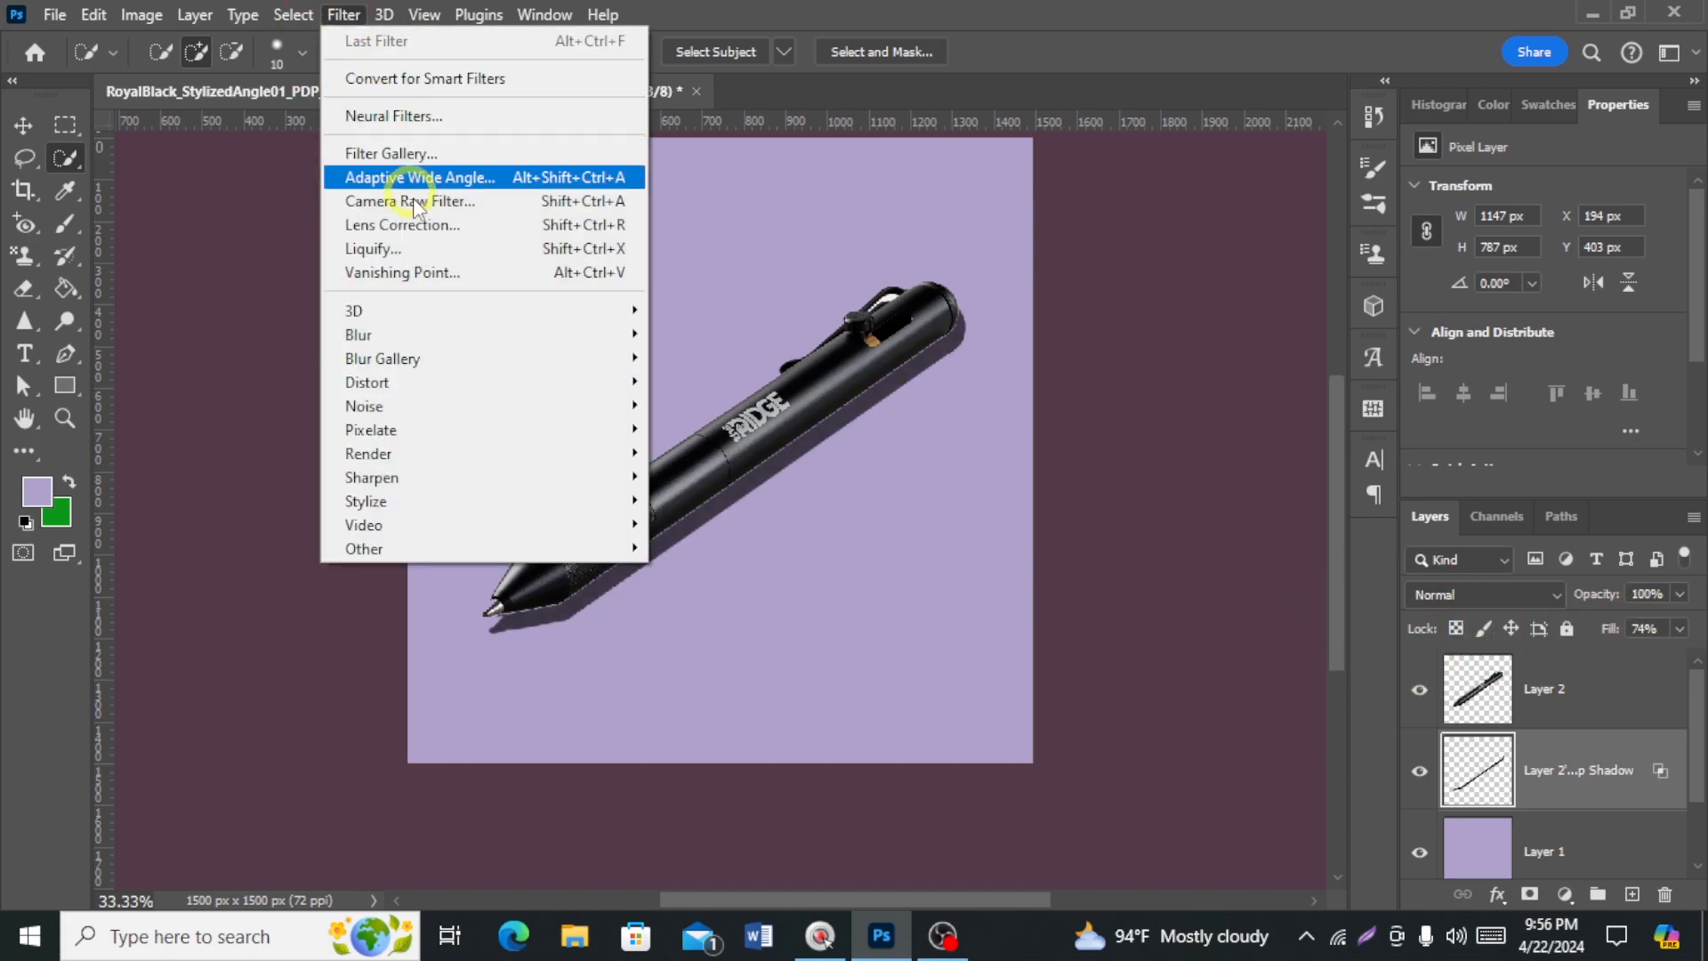
{"action": "mouse_move", "coordinate": [445, 334]}
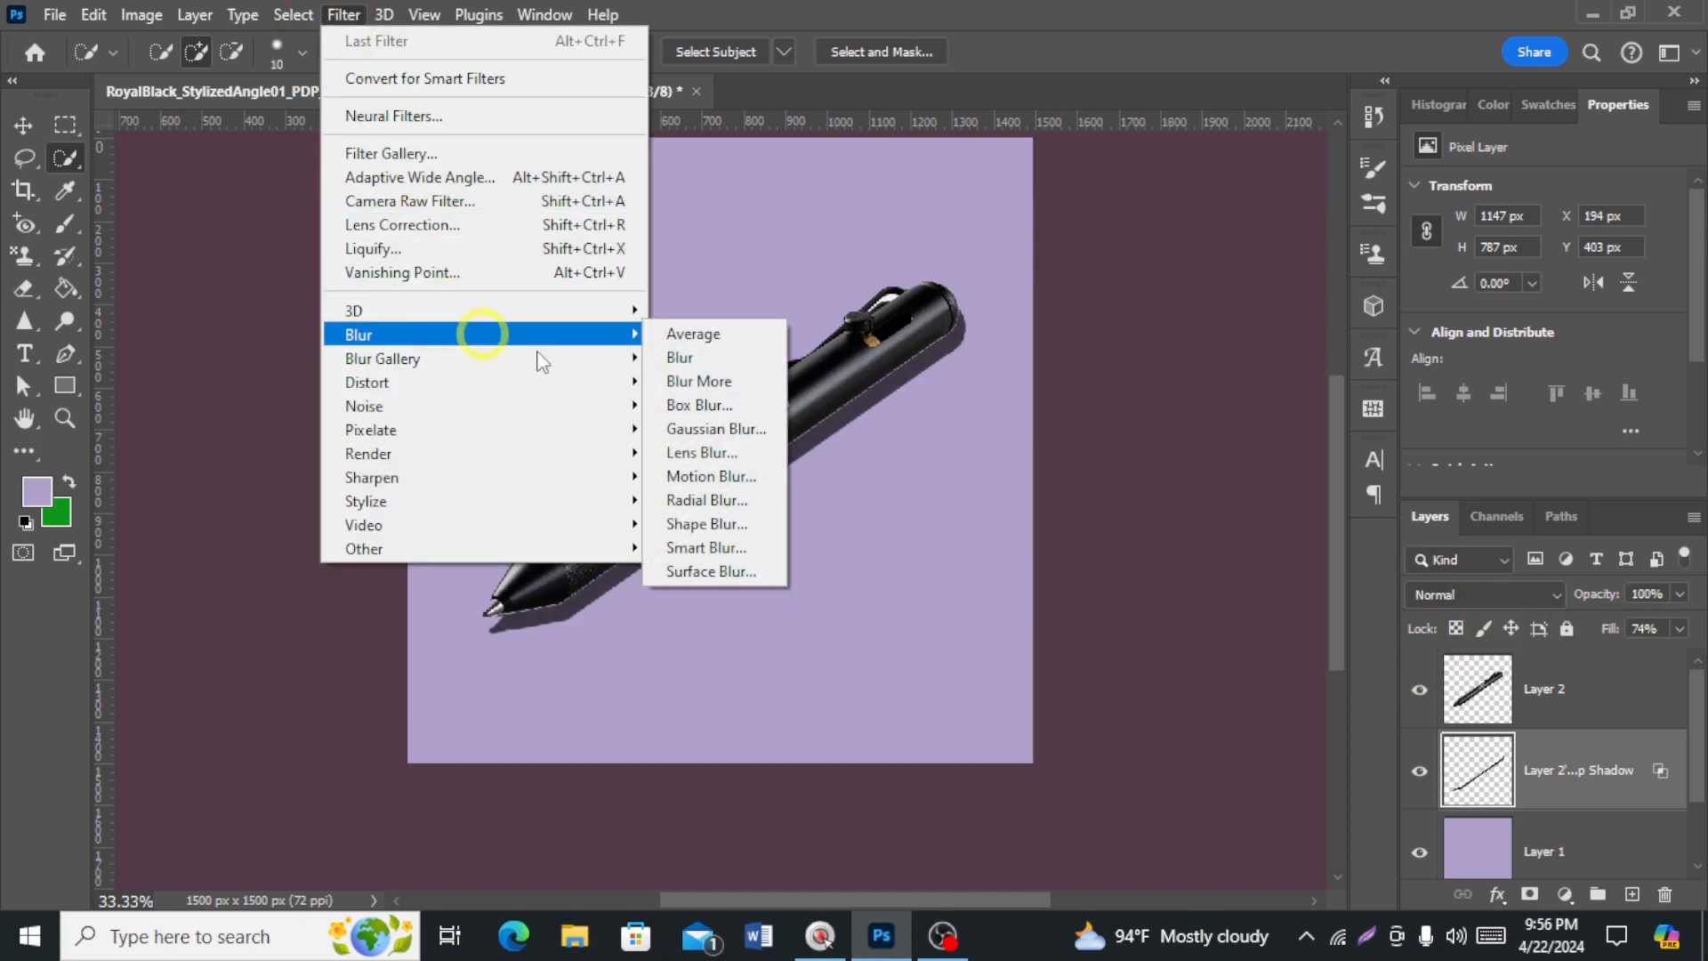
{"action": "left_click", "coordinate": [708, 428]}
{"action": "mouse_move", "coordinate": [1134, 638]}
{"action": "left_mouse_down"}
{"action": "mouse_move", "coordinate": [1101, 632]}
{"action": "mouse_move", "coordinate": [1142, 641]}
{"action": "left_mouse_up"}
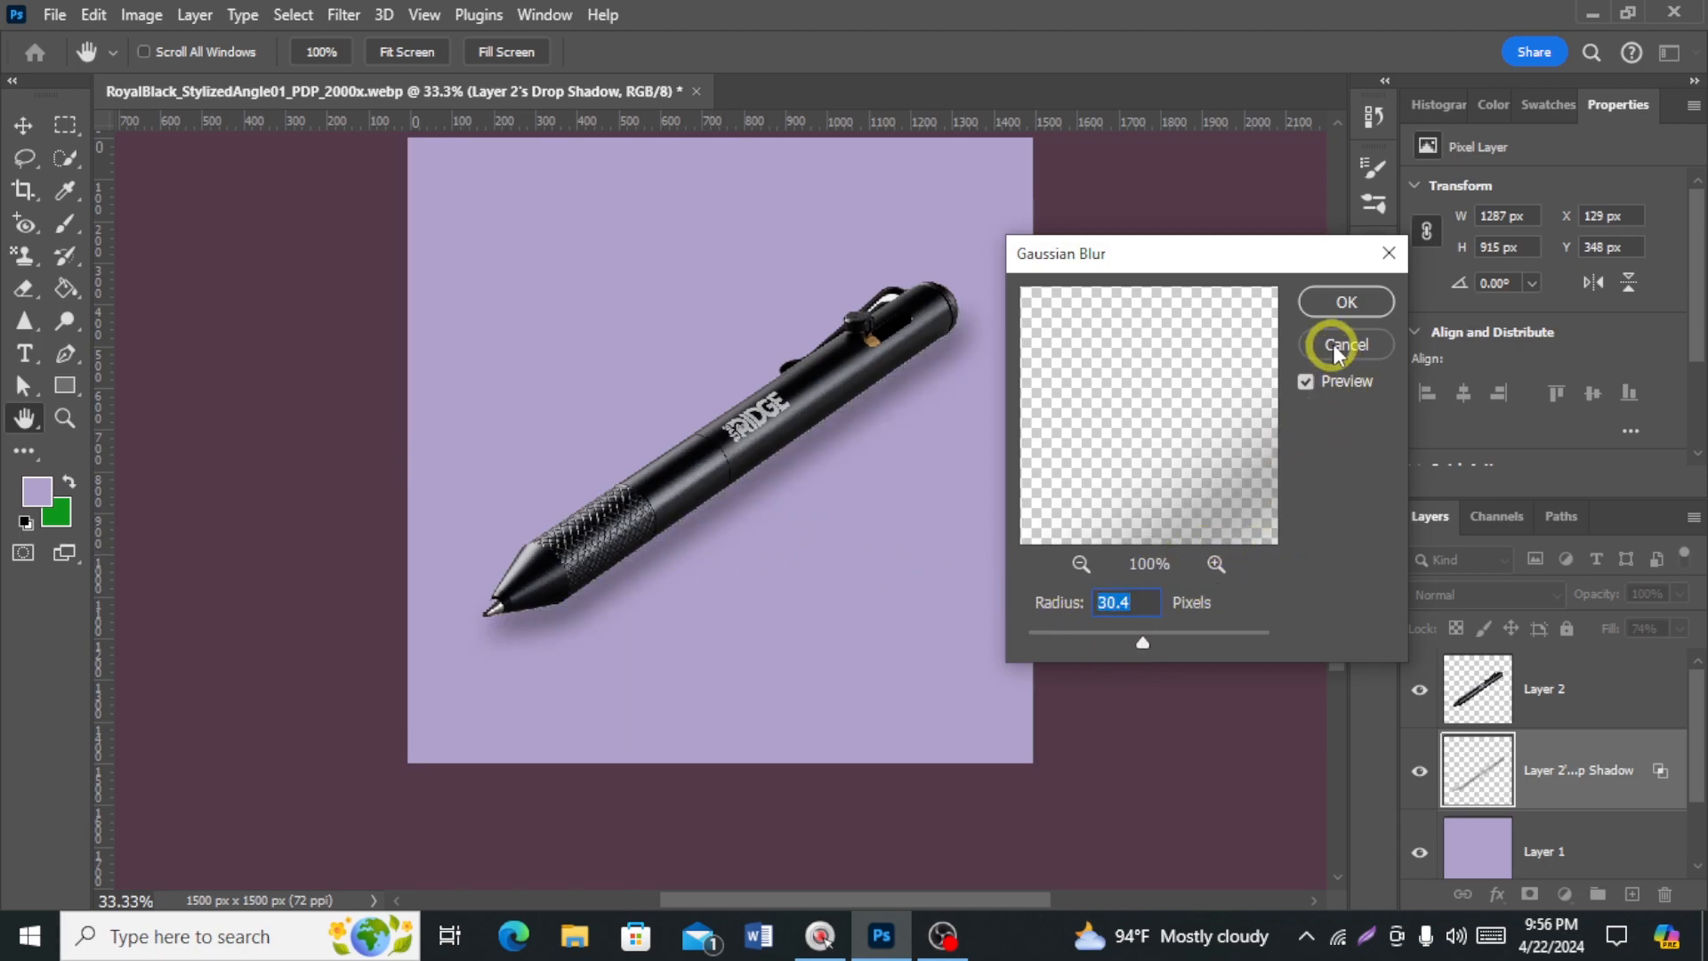
{"action": "left_click", "coordinate": [1345, 302]}
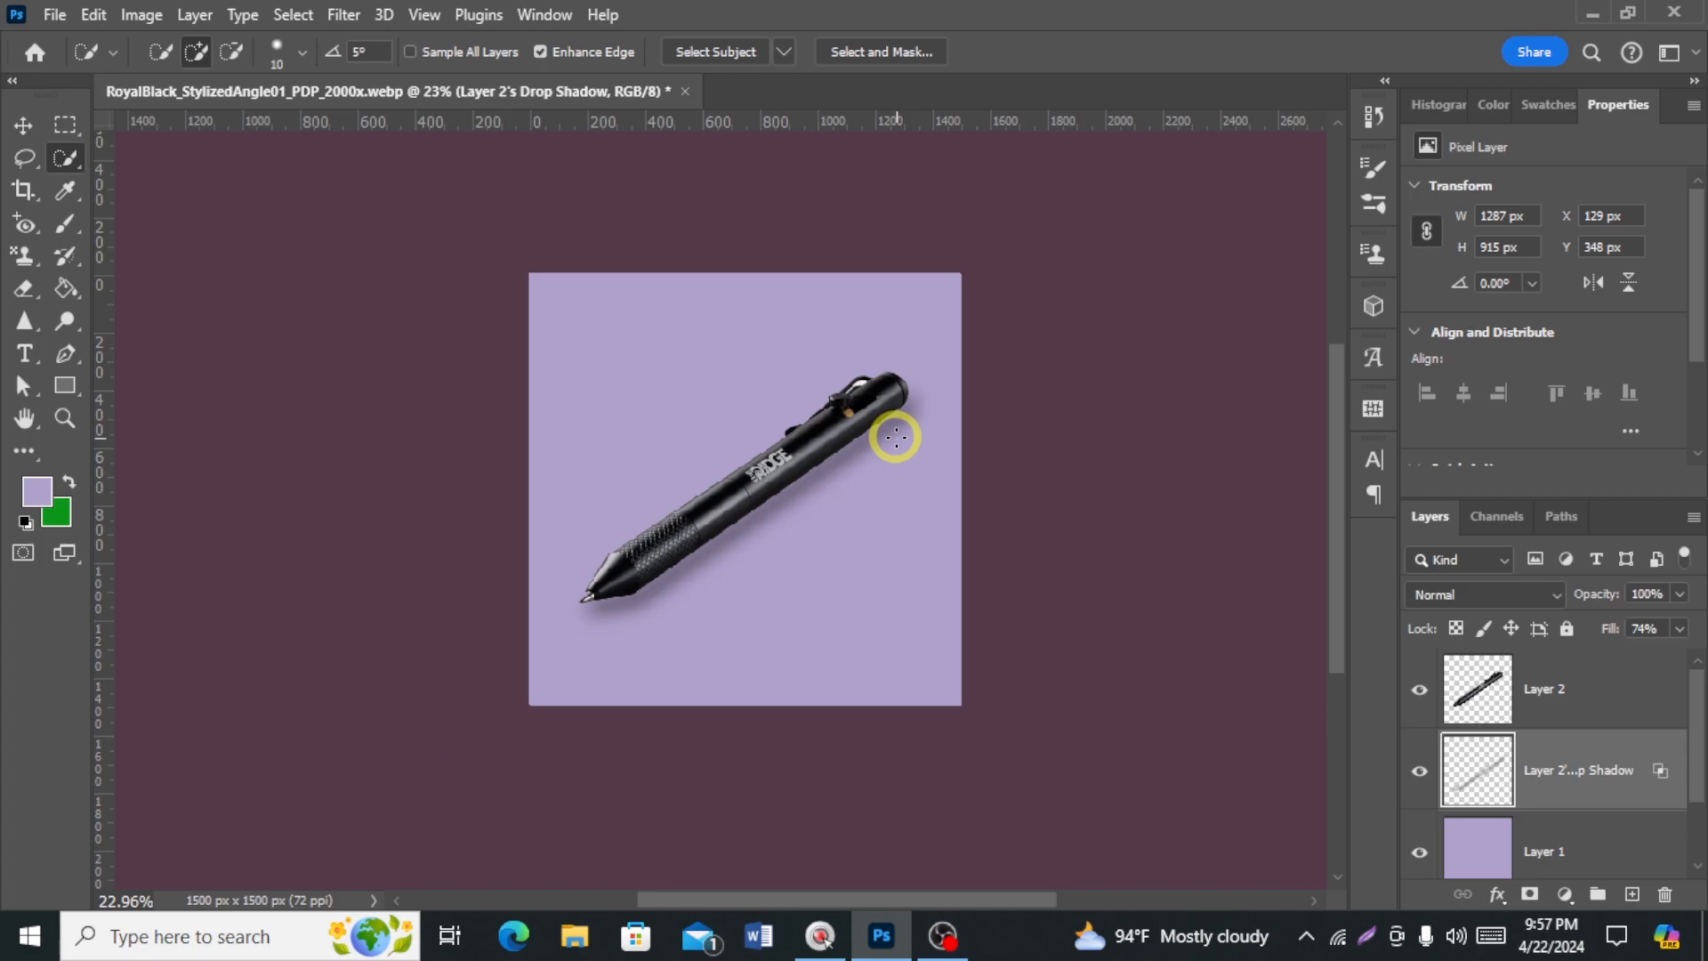